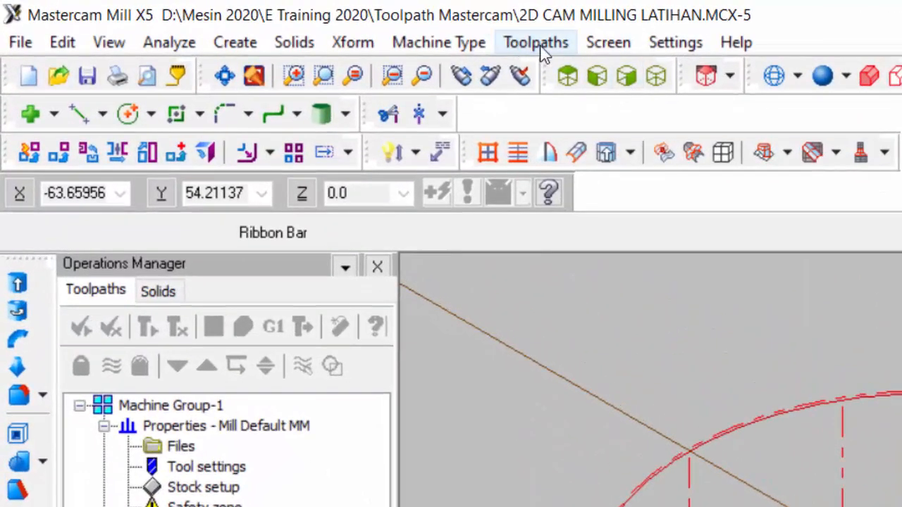
Create a facing toolpath from the defined stock, using the NC name 2D CAM MILLING LATIHAN
click(534, 45)
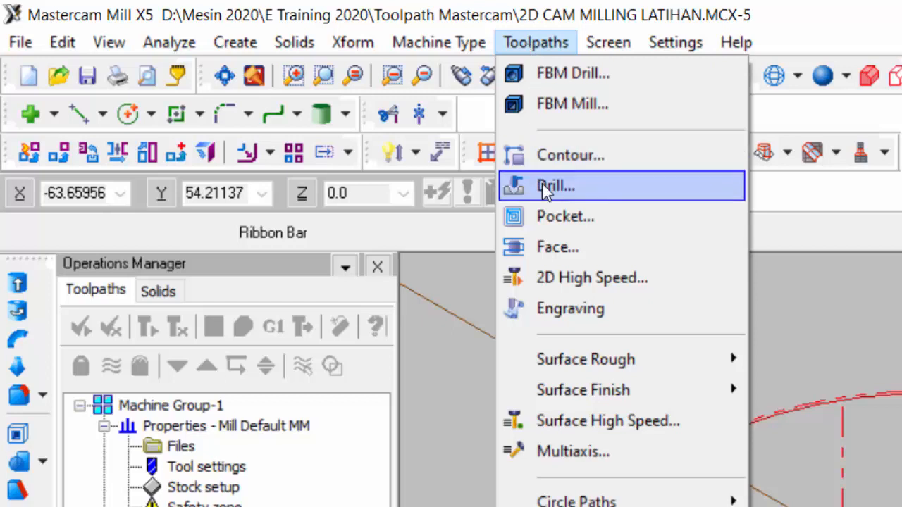
click(557, 249)
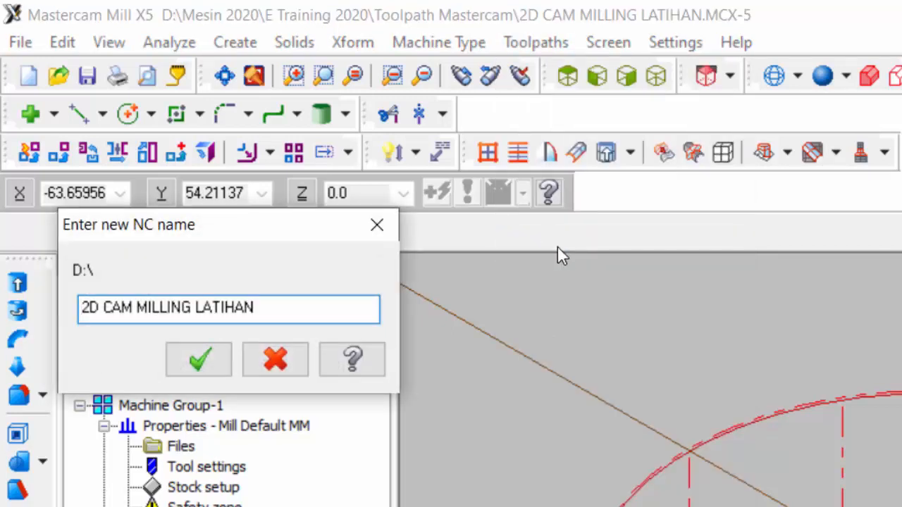
click(220, 362)
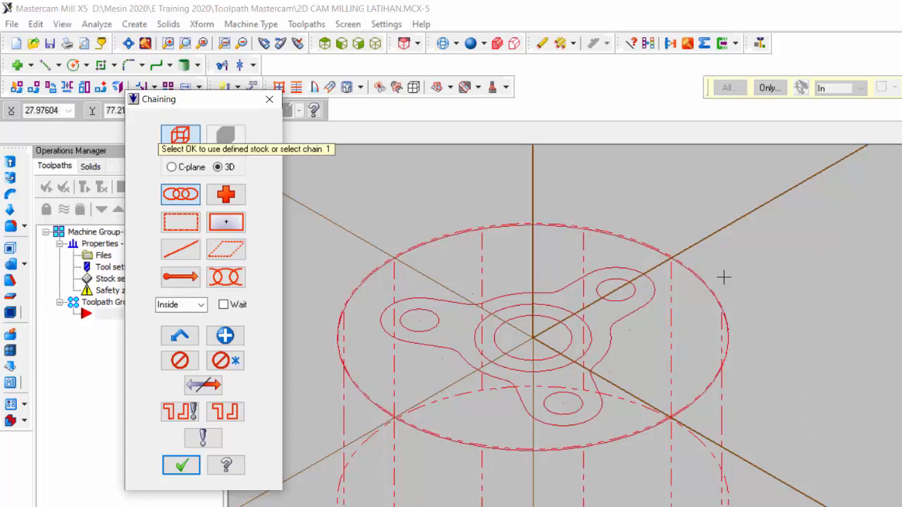
click(182, 463)
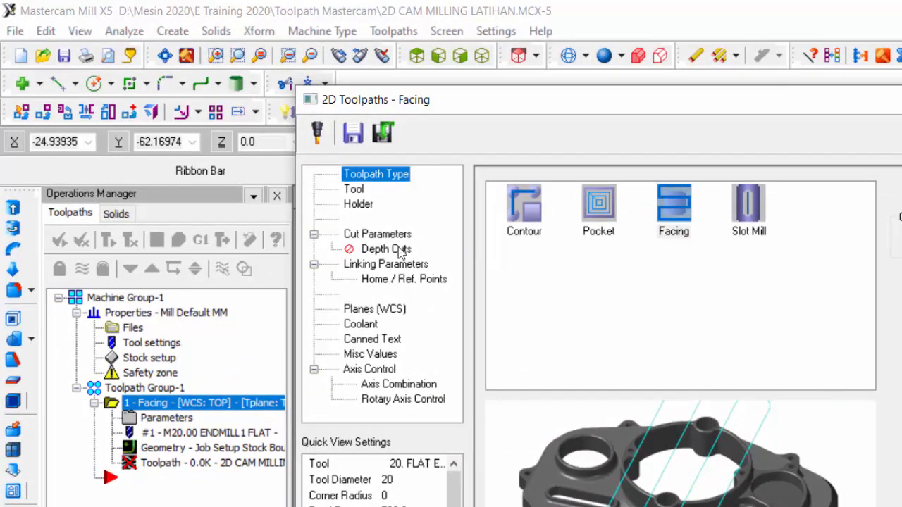
click(675, 207)
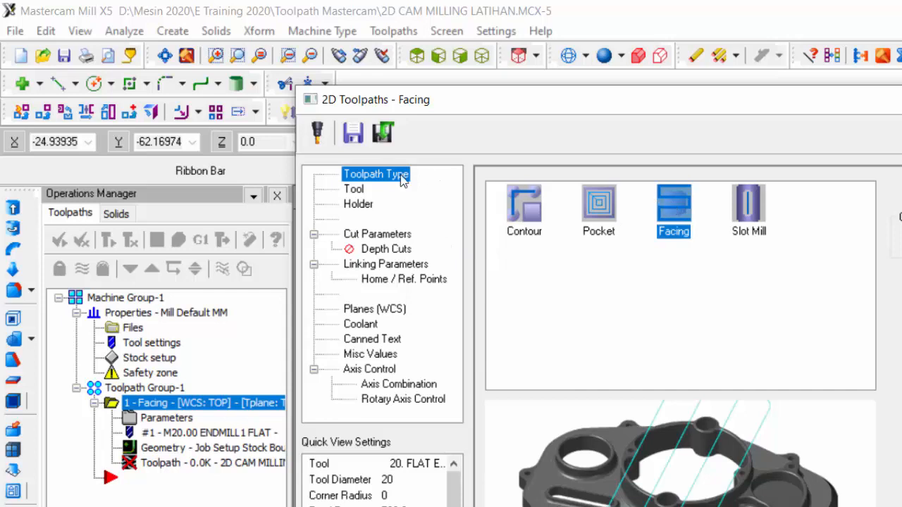
Open the MILL_MM tool library from the facing operation's tool settings and browse its flat endmills
click(354, 191)
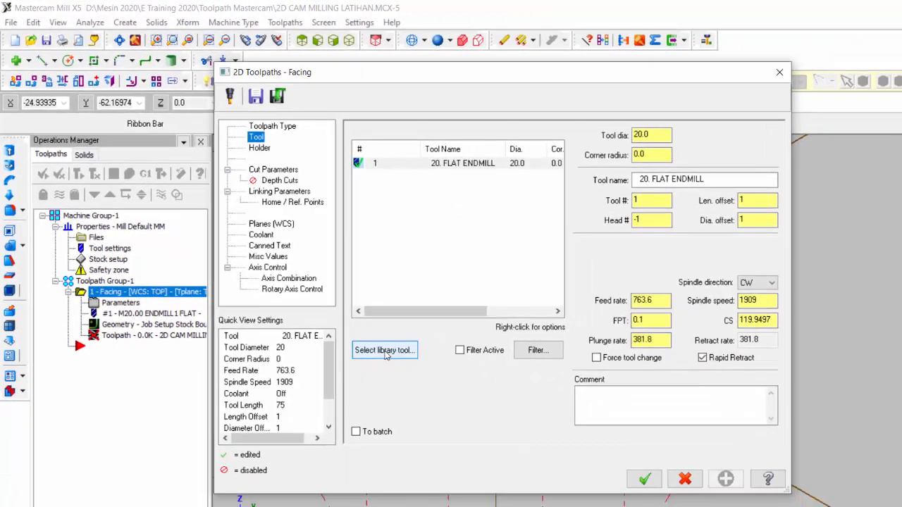
click(385, 352)
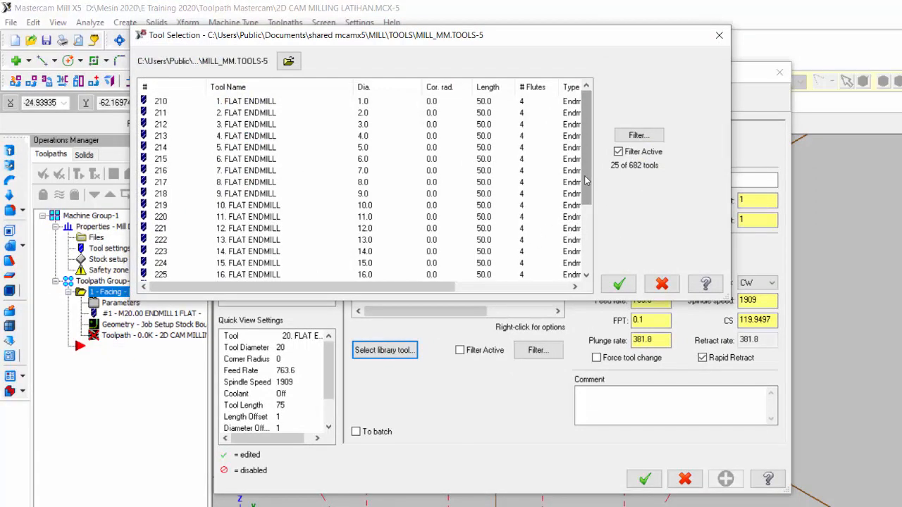
drag(588, 185, 588, 116)
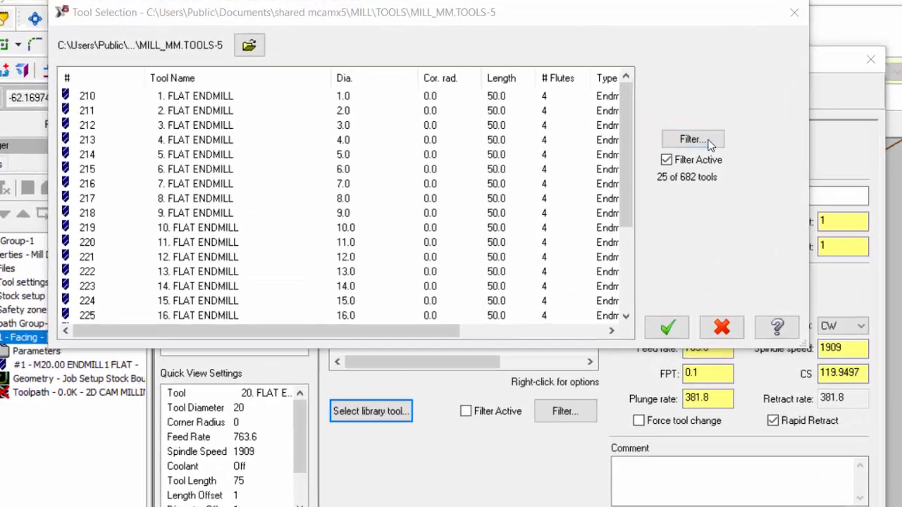
Try a face mill type and an Equal diameter condition in the tool list filter, and restore flat endmills with diameter ignored
click(710, 144)
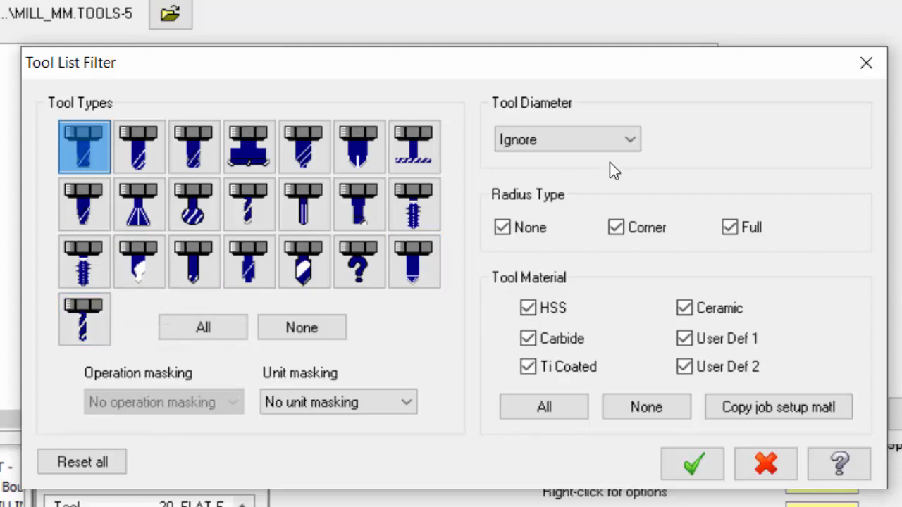
click(265, 155)
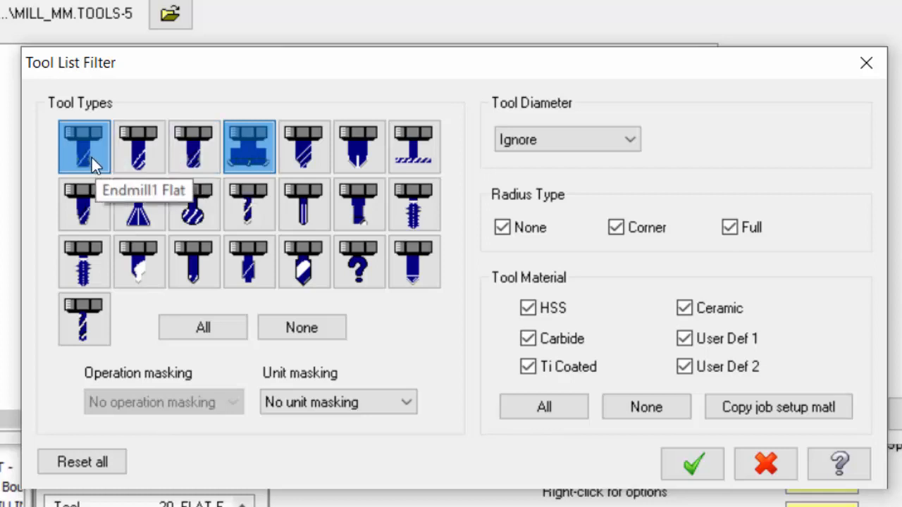
click(244, 151)
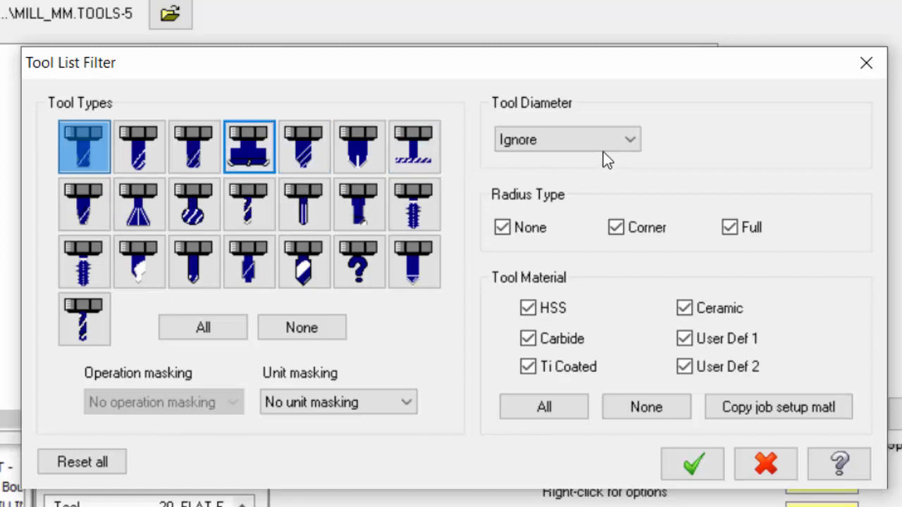
click(631, 141)
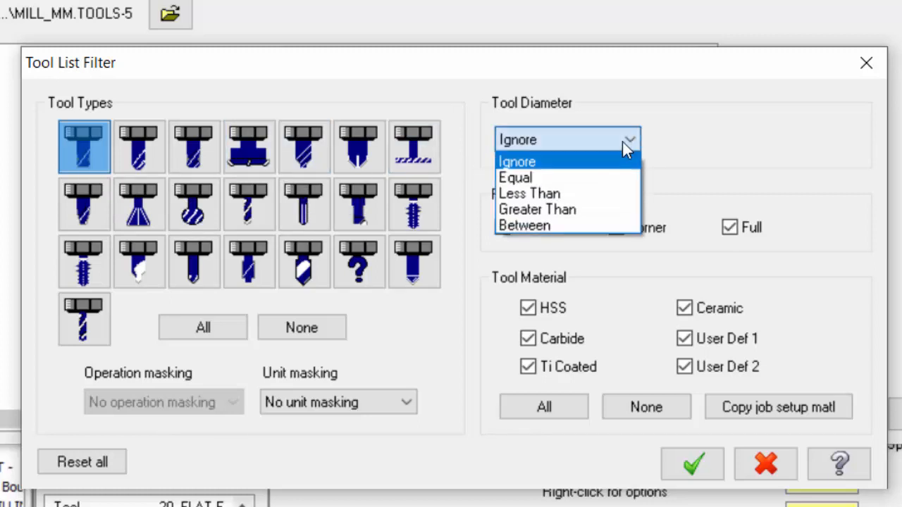
click(549, 176)
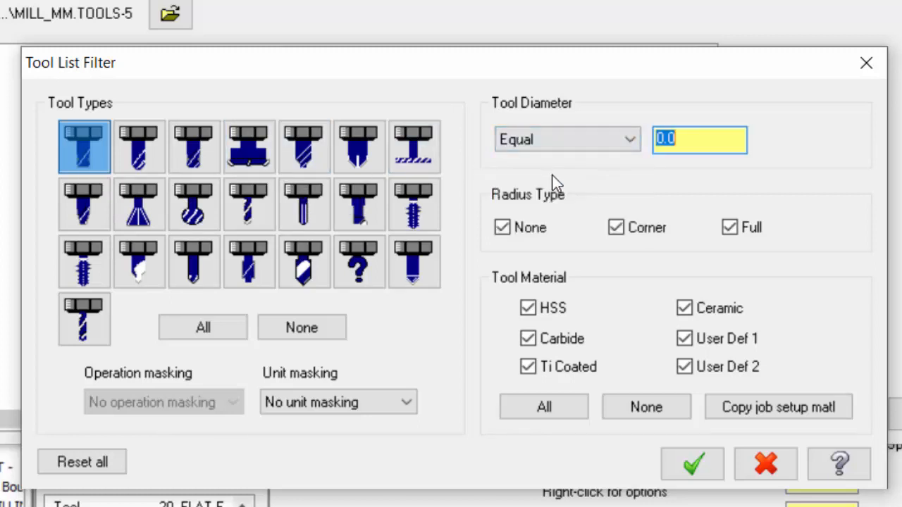
click(697, 143)
click(623, 140)
click(568, 161)
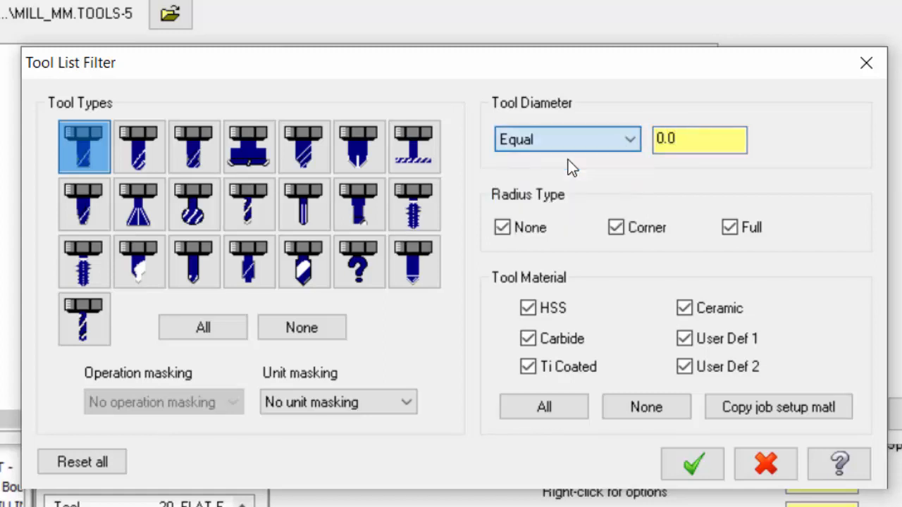
click(690, 468)
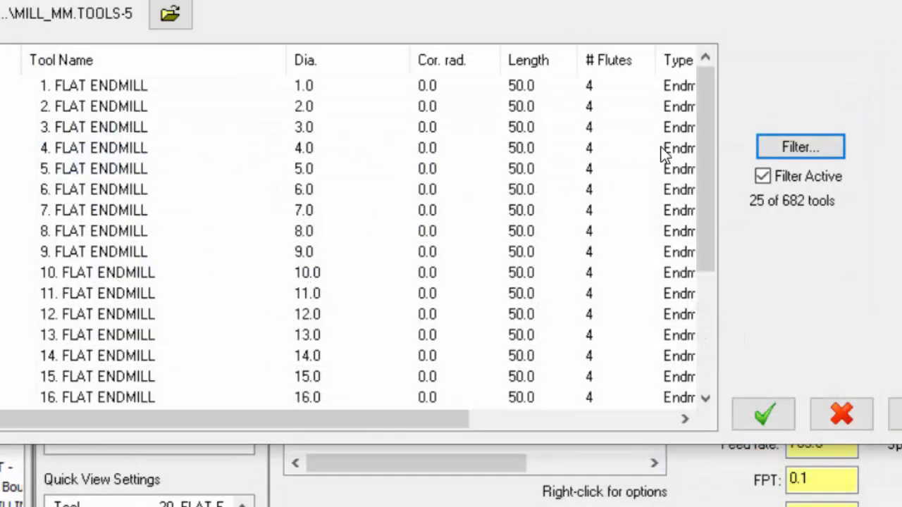
Choose the 20. FLAT ENDMILL from the library and decline adding a duplicate of the existing tool
drag(708, 163, 693, 224)
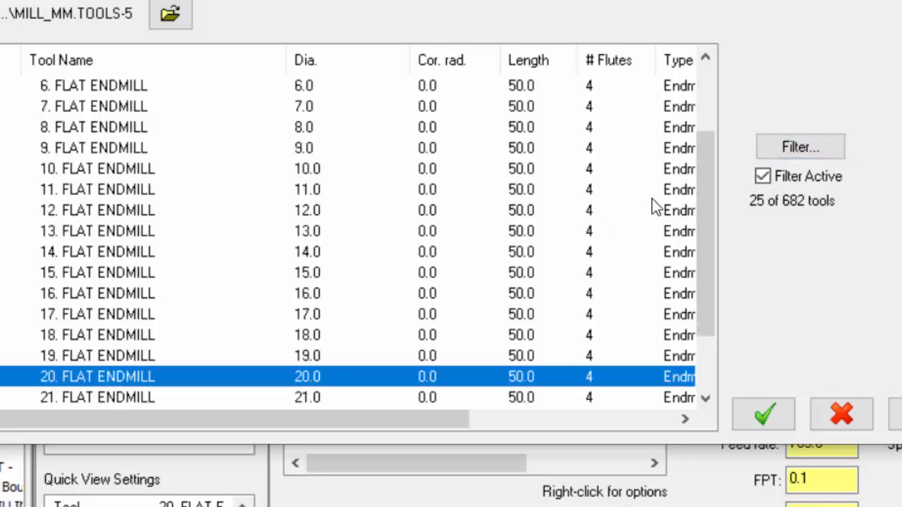
click(766, 409)
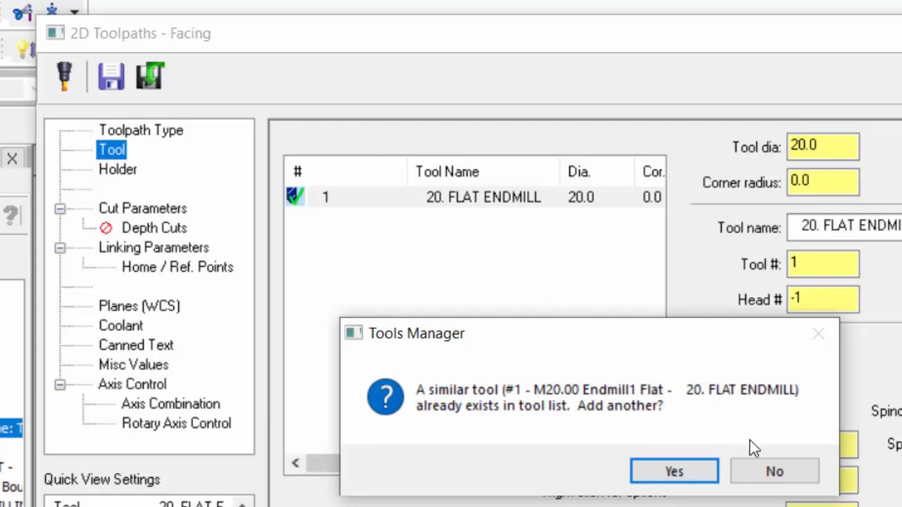
click(785, 468)
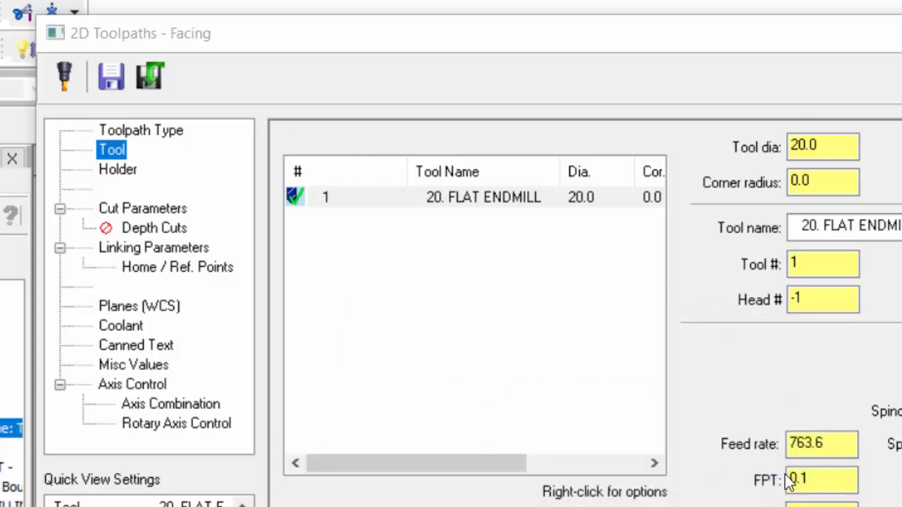
Set the flat endmill's head number to 1 and its length offset to 1
click(833, 148)
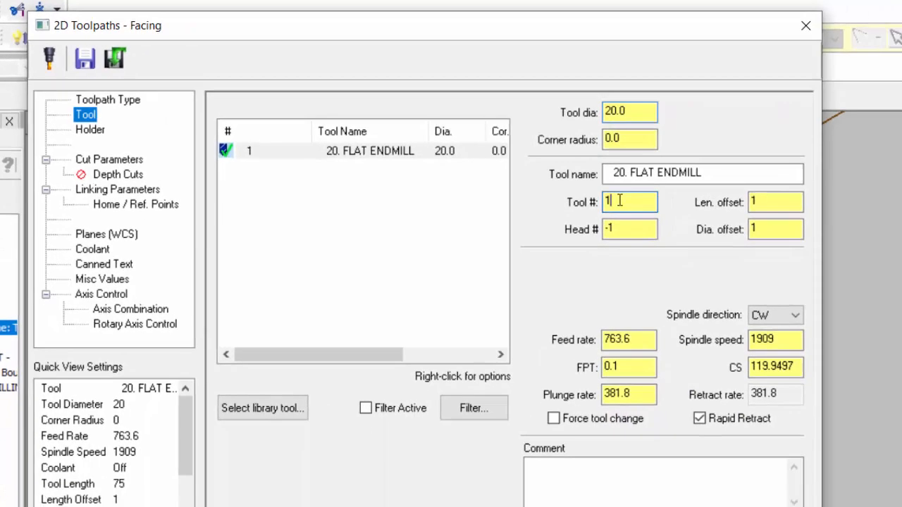
drag(811, 262, 777, 266)
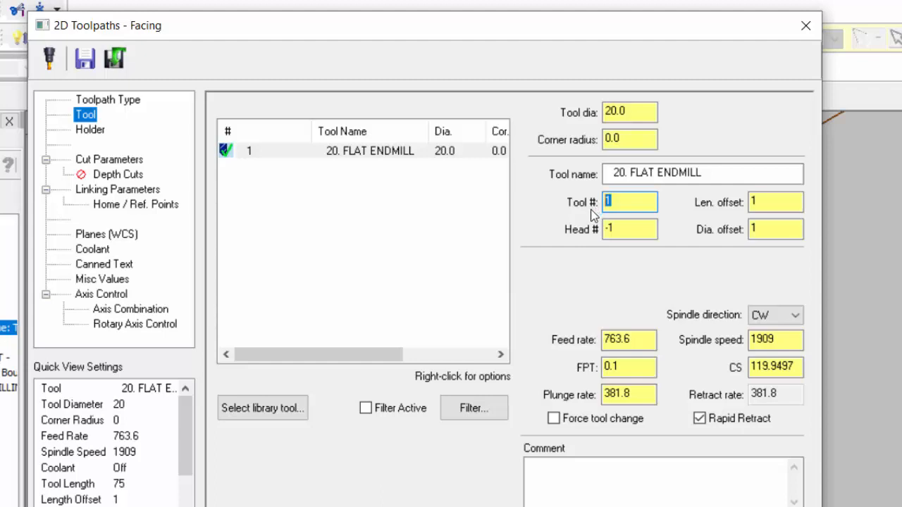
click(614, 230)
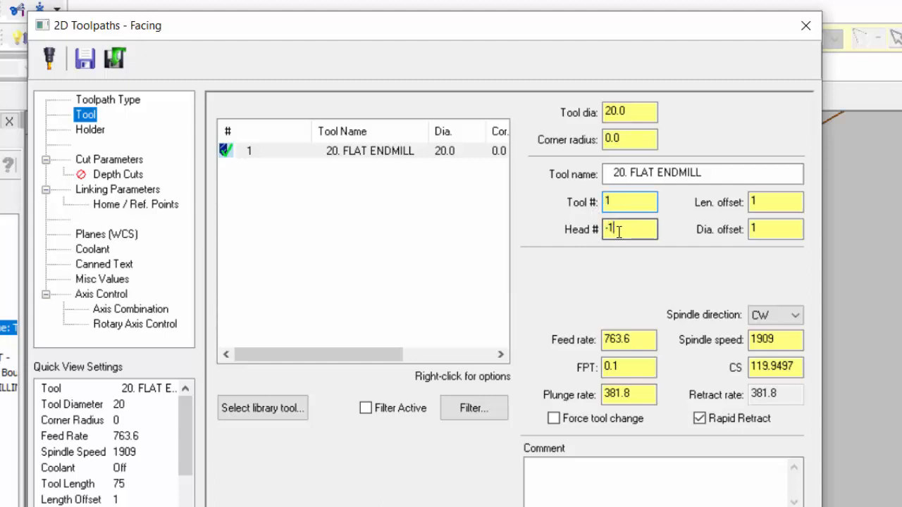
drag(614, 229, 600, 228)
text(1)
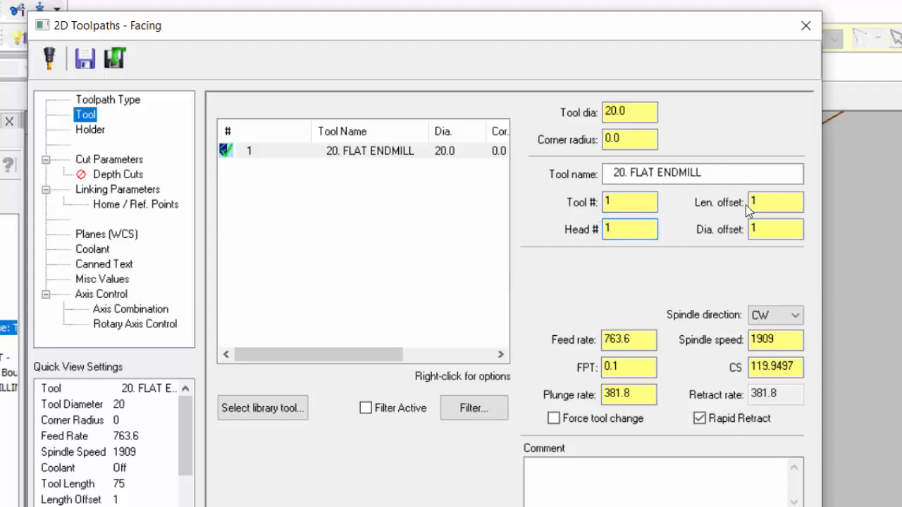
drag(763, 203, 750, 203)
text(1)
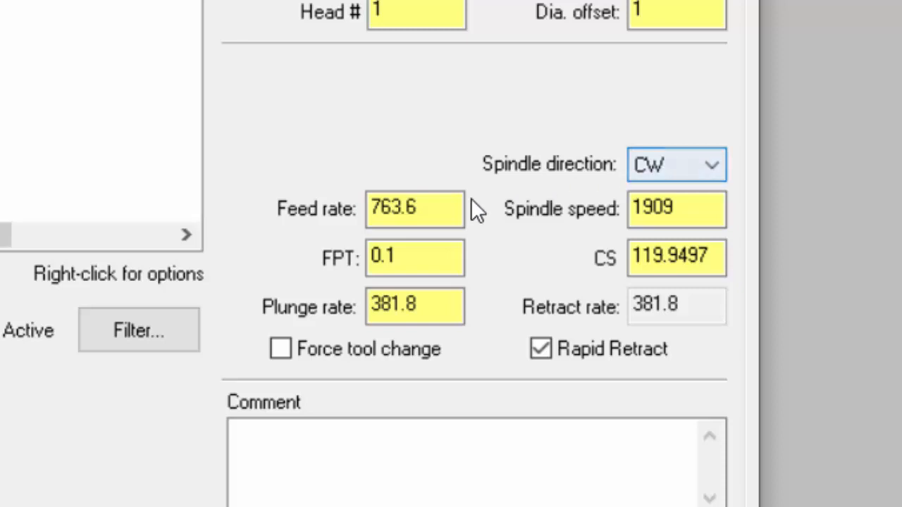
Set the feed rate of the 20 mm flat endmill to 700
click(448, 208)
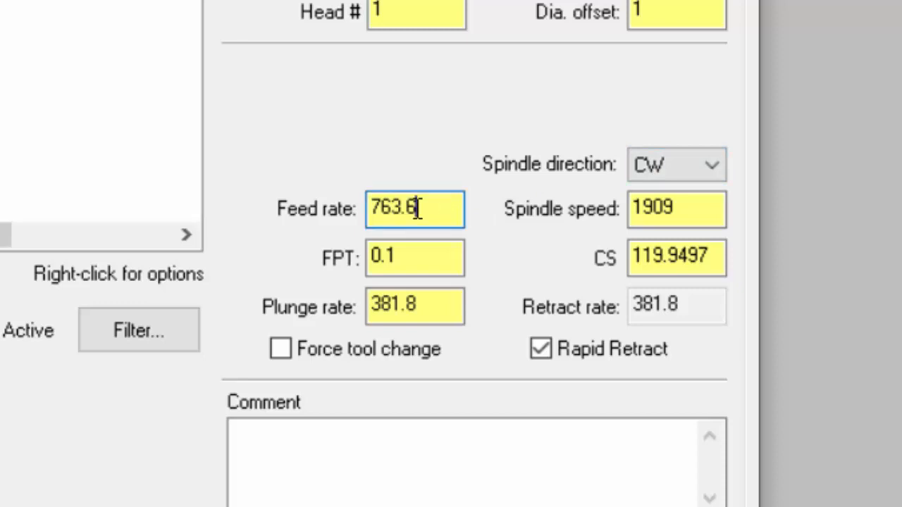
drag(419, 207, 358, 210)
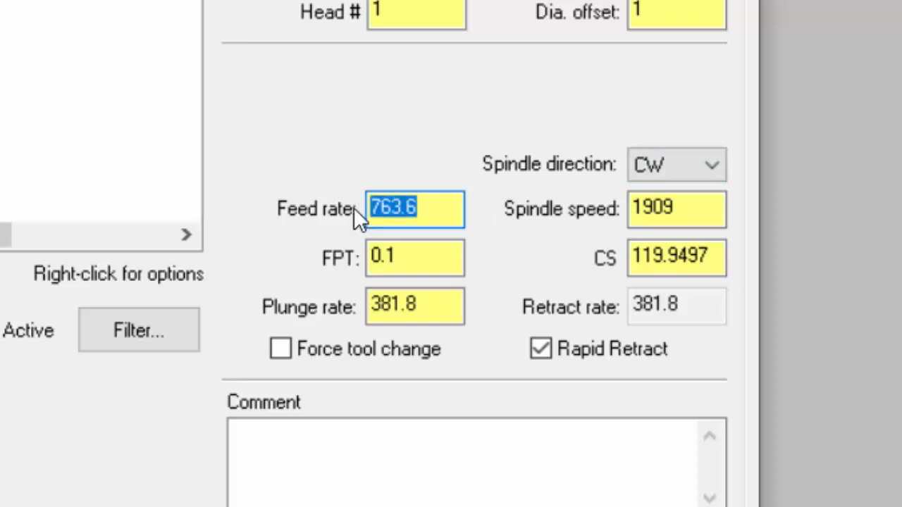
text(700)
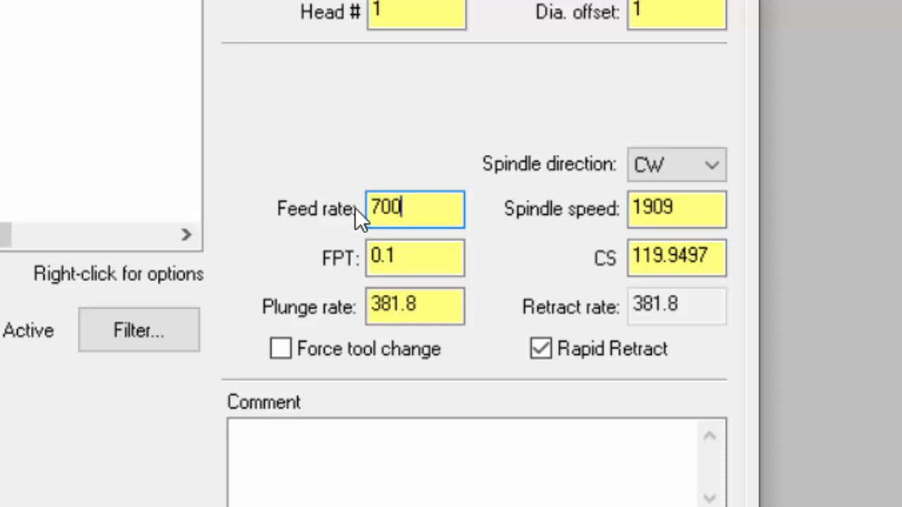
click(396, 258)
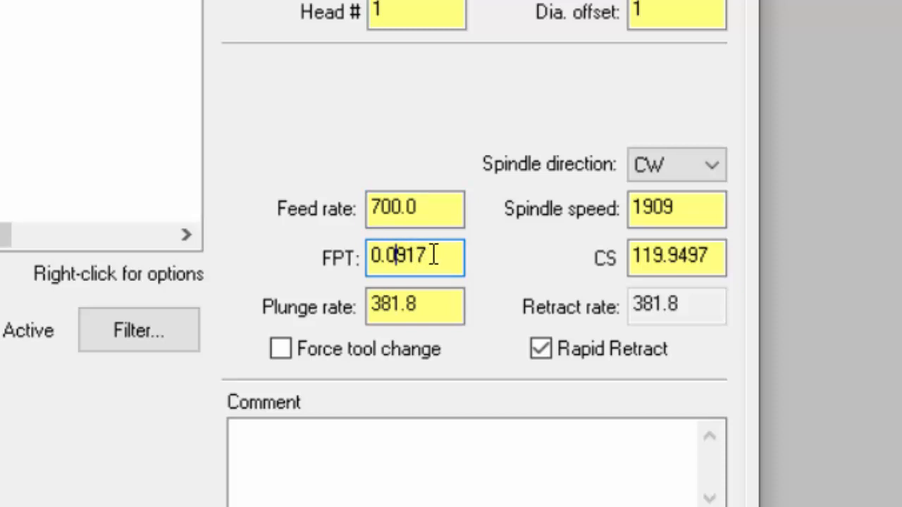
drag(432, 256, 361, 266)
drag(421, 208, 368, 203)
click(429, 209)
drag(429, 210, 373, 217)
drag(430, 256, 369, 253)
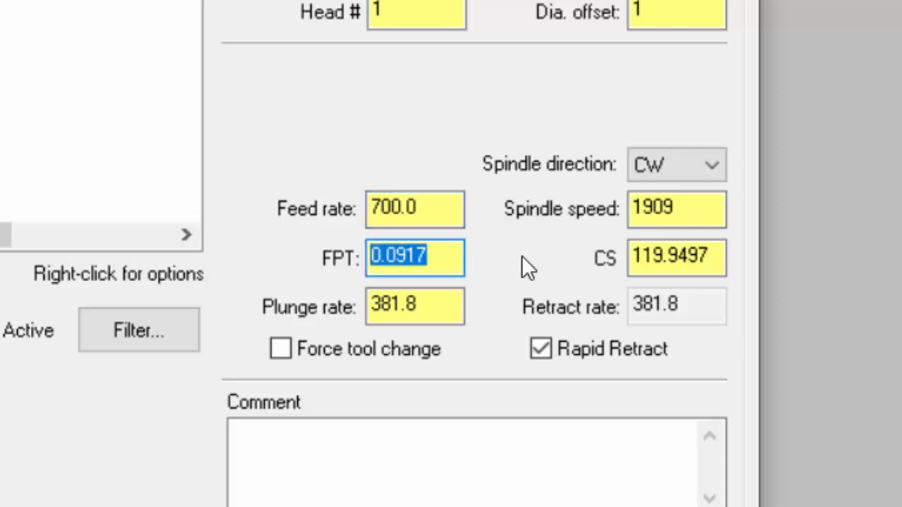
Set the endmill's spindle speed to 2000 and its plunge rate to 350
click(687, 213)
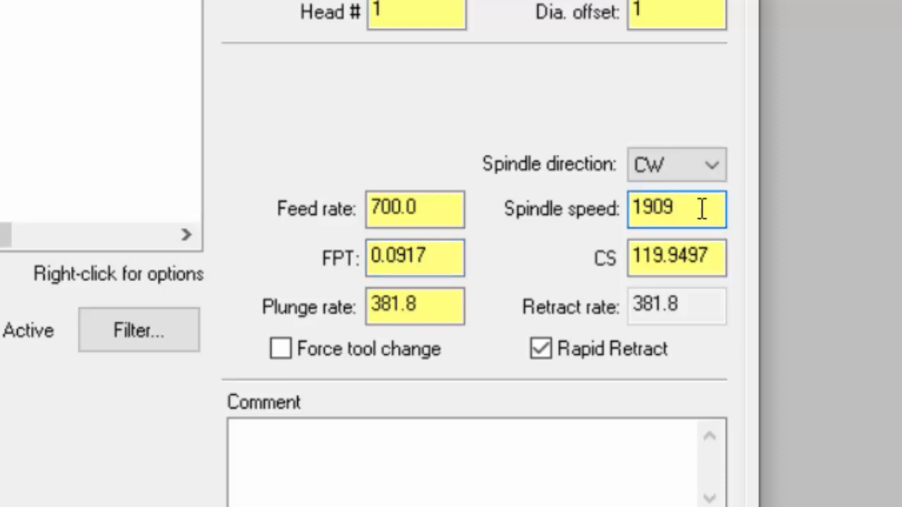
drag(698, 207, 613, 202)
text(200)
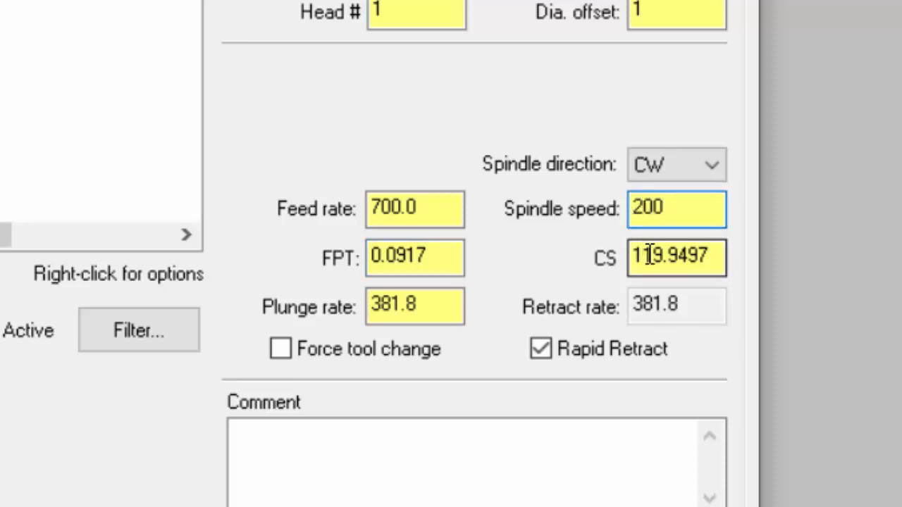
click(699, 259)
drag(712, 257, 625, 256)
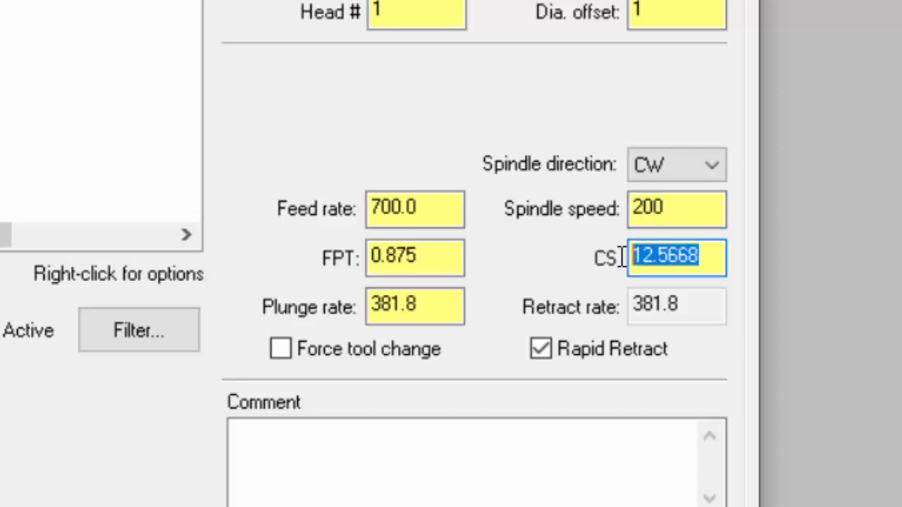
click(687, 210)
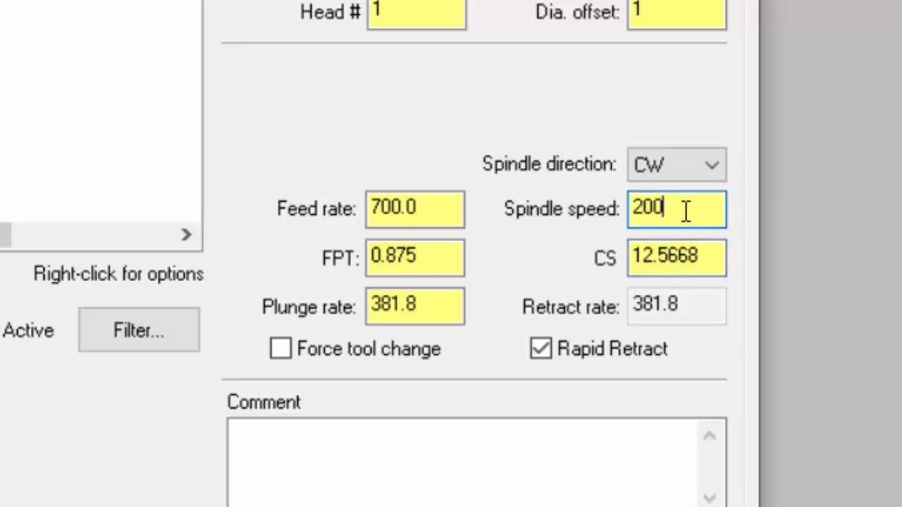
text(0)
click(675, 255)
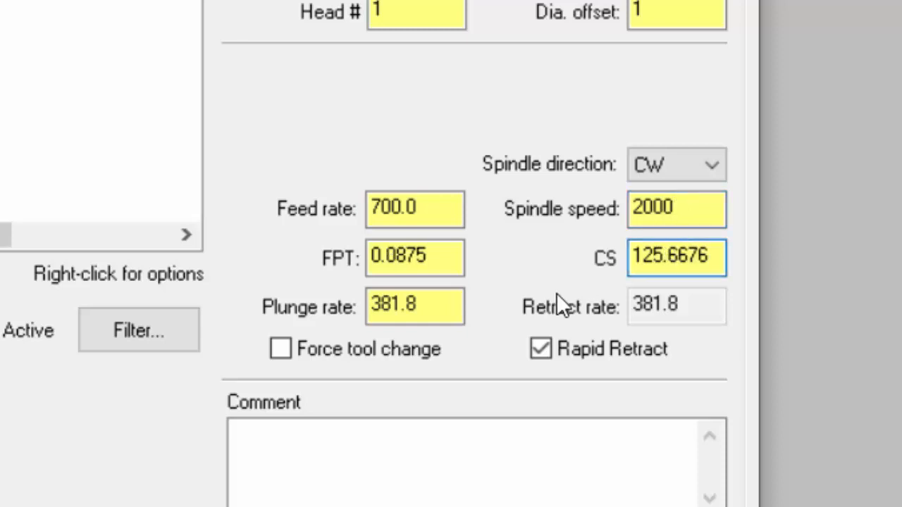
drag(429, 308, 354, 299)
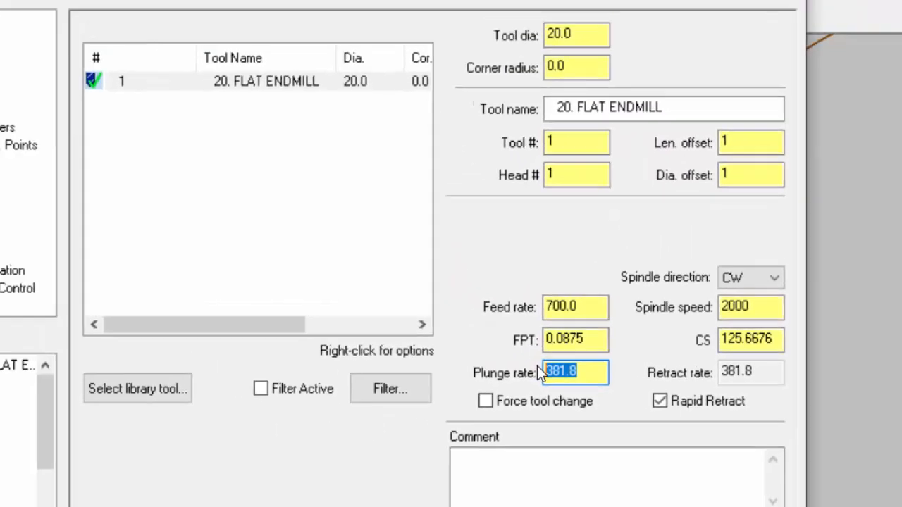
text(350)
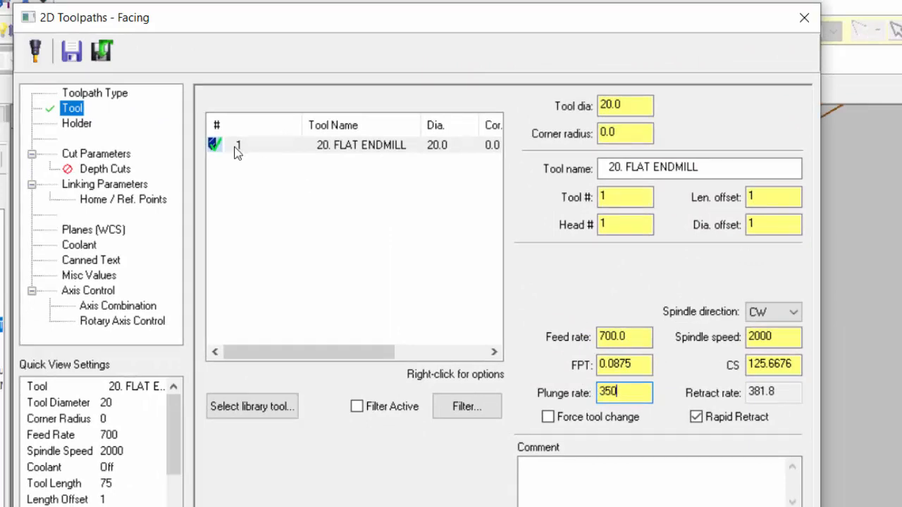
Set the facing cut style to Zigzag and check the overlap, approach distance and floor stock settings
click(83, 126)
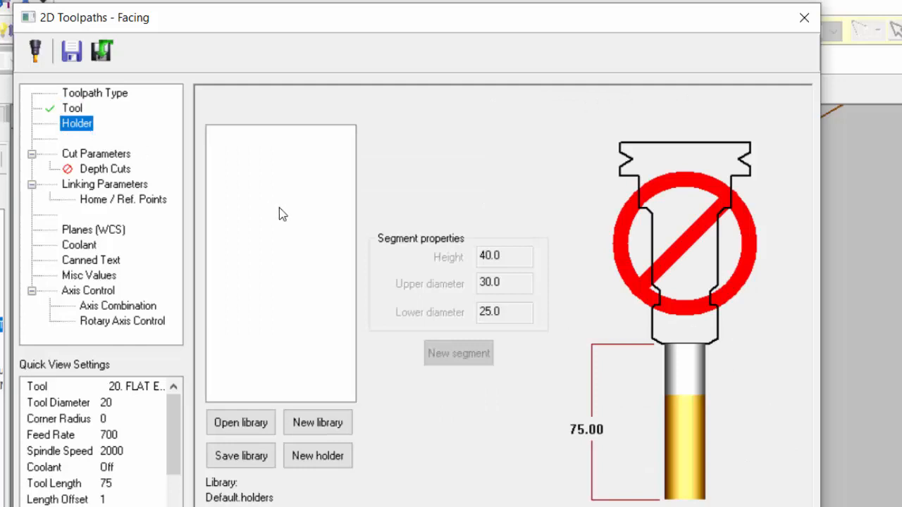
click(99, 155)
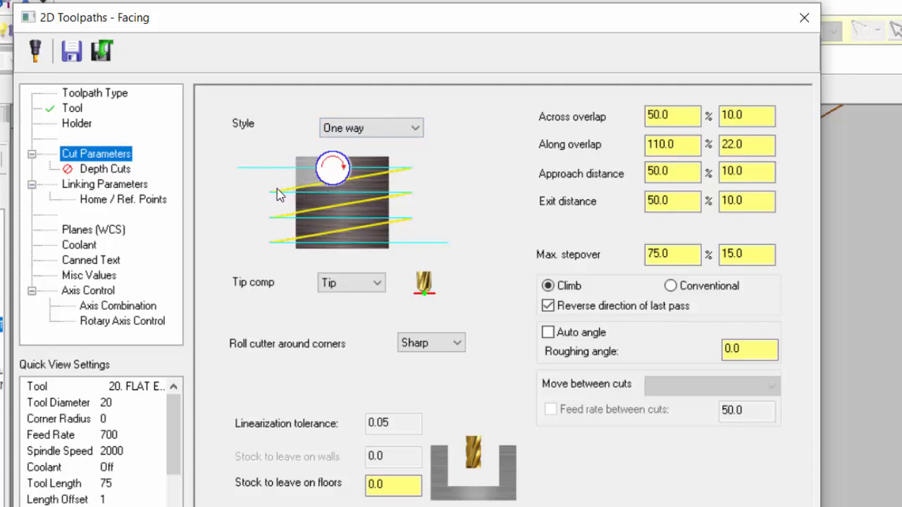
click(415, 128)
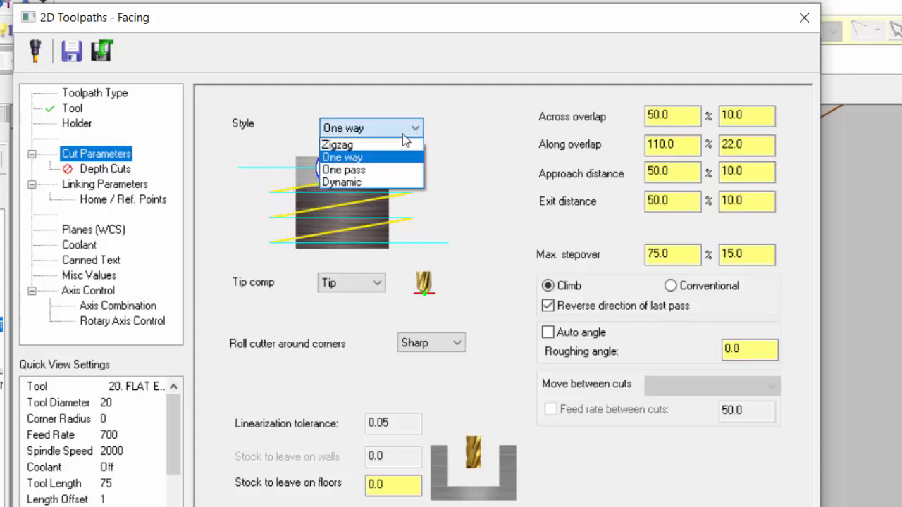
click(359, 154)
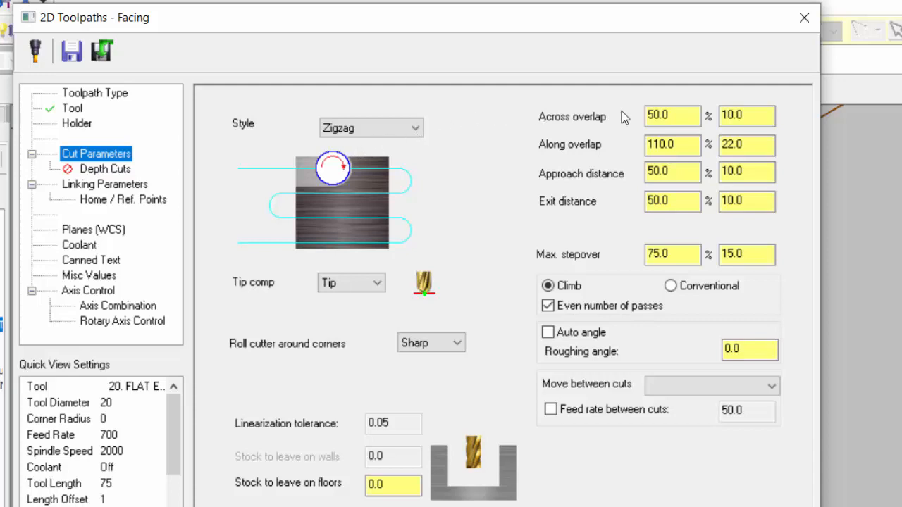
click(661, 115)
click(669, 148)
click(676, 173)
click(381, 484)
click(404, 485)
click(112, 169)
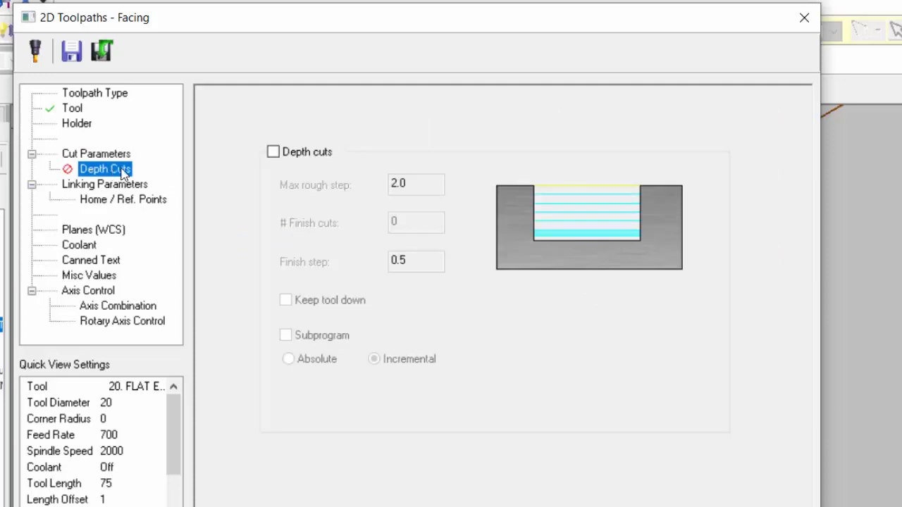
click(273, 152)
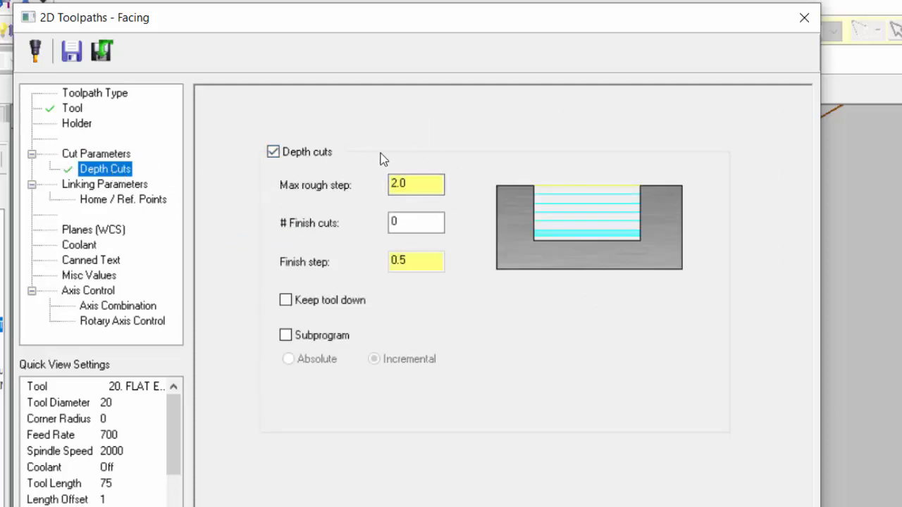
click(275, 153)
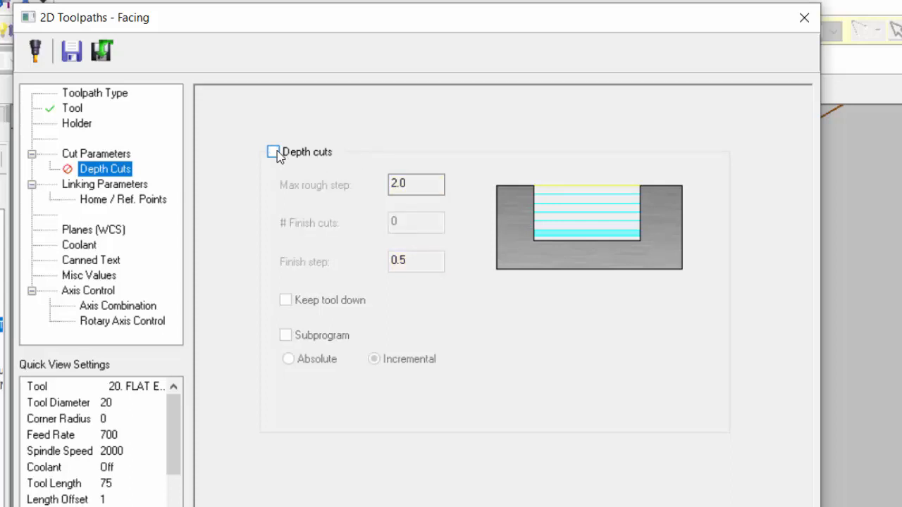
Enable the clearance height at 50 absolute and set the retract height to 10 absolute
click(124, 186)
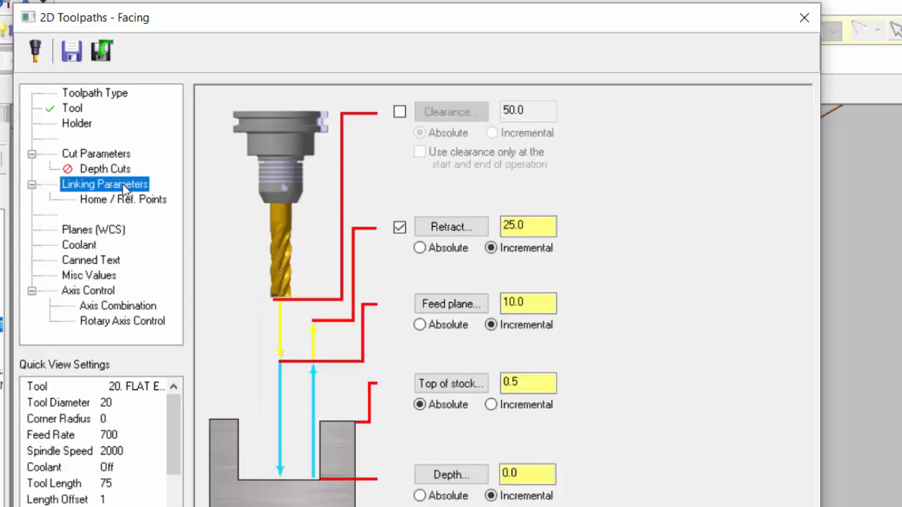
click(400, 112)
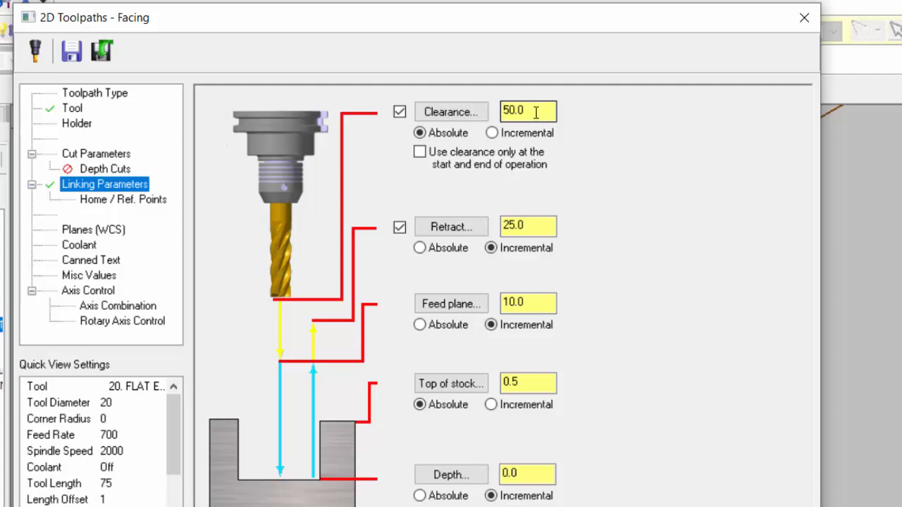
click(399, 231)
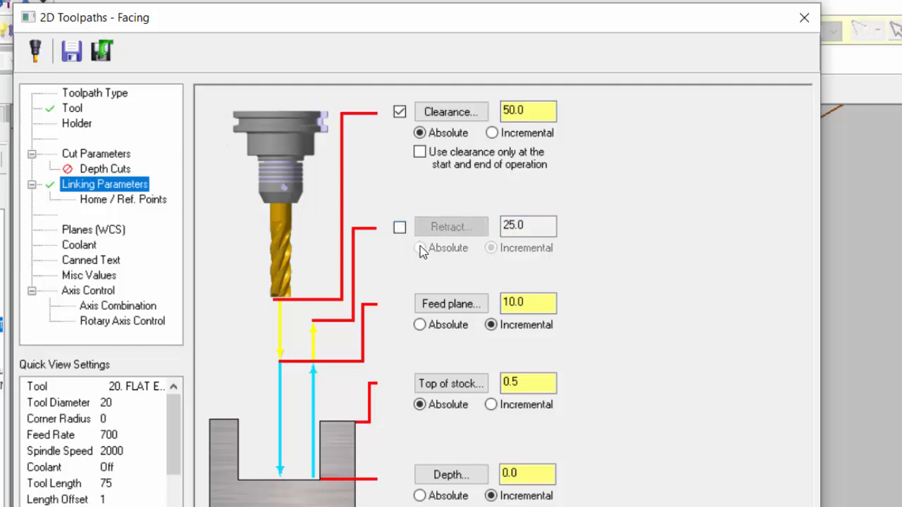
click(401, 229)
click(420, 249)
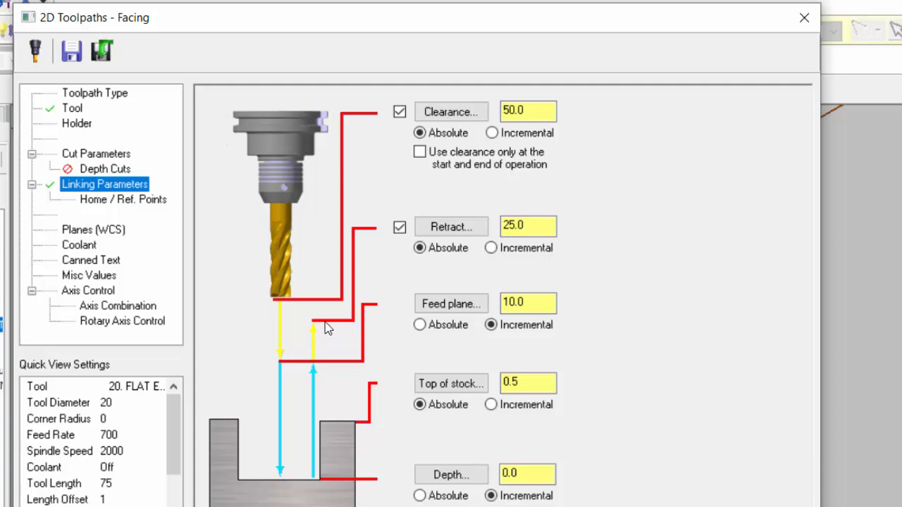
click(534, 227)
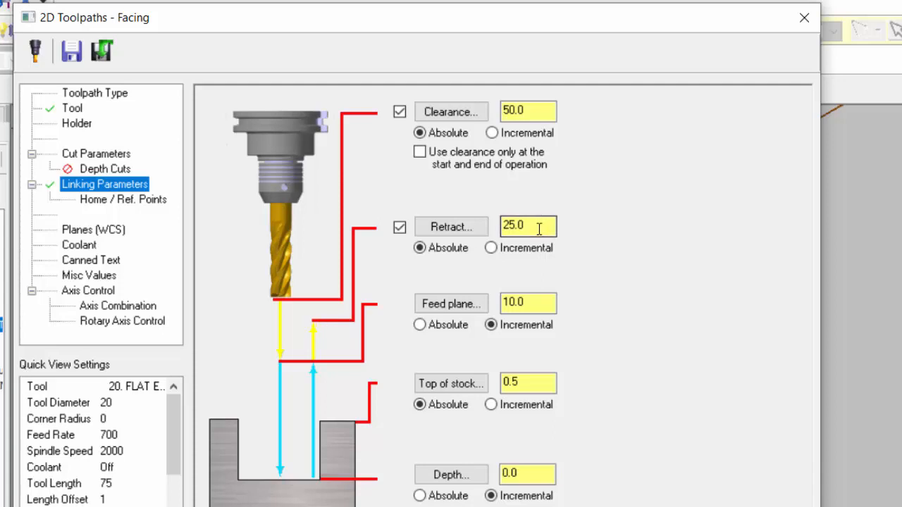
drag(534, 226, 500, 225)
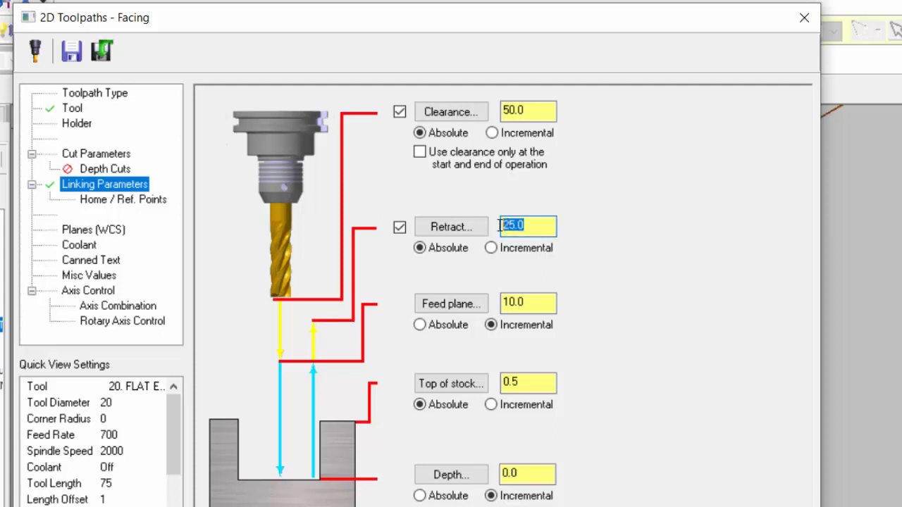
text(10)
Switch the feed plane to absolute and set it to 5
click(420, 325)
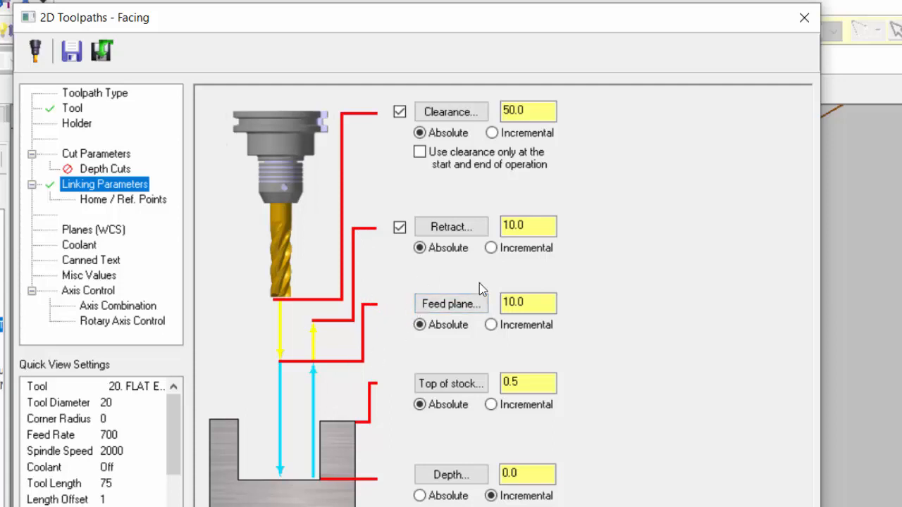
click(527, 303)
drag(522, 303, 501, 309)
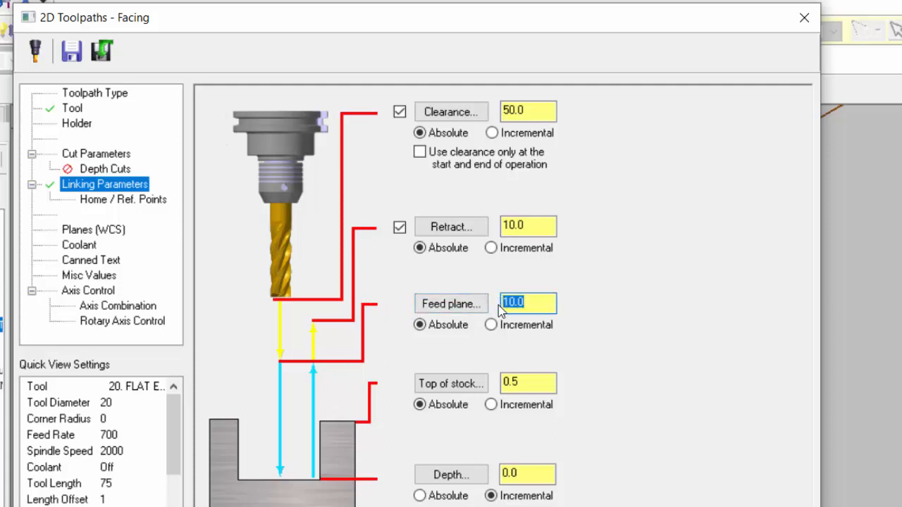
text(5)
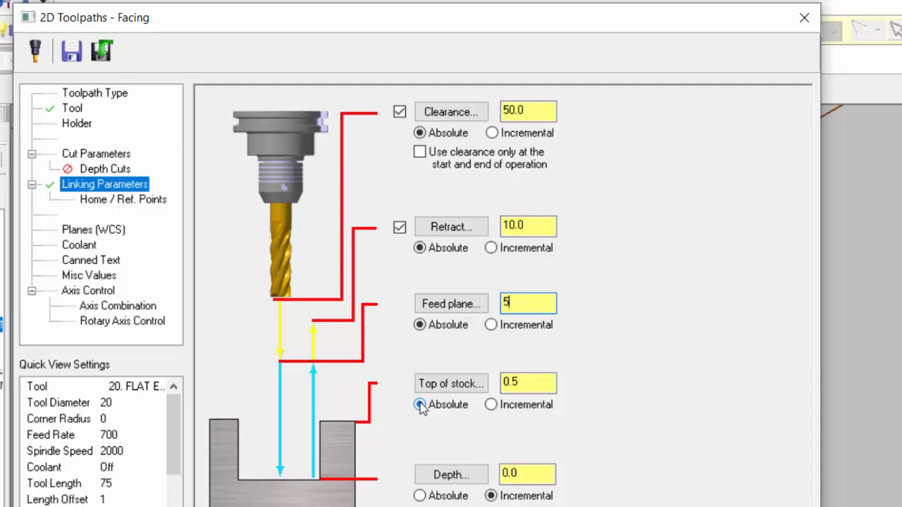
Switch the facing depth to an absolute value and check the depth and top of stock values
click(524, 382)
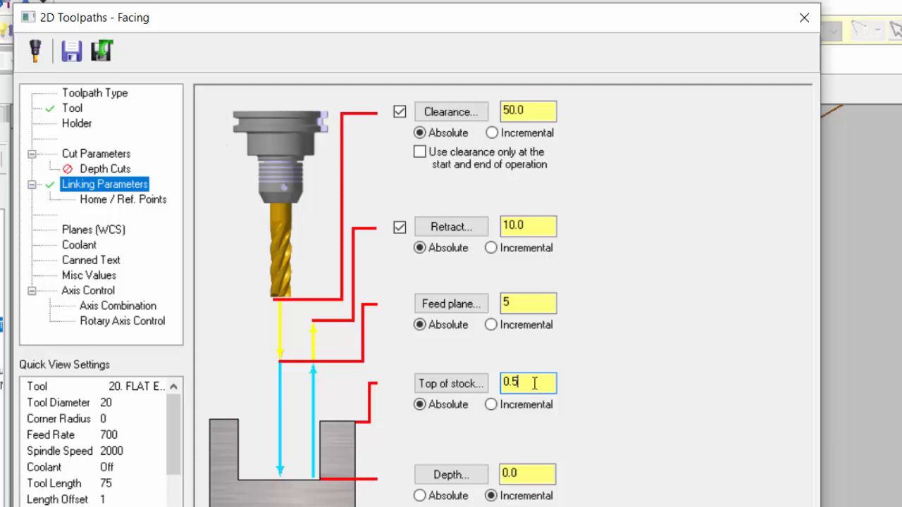
click(420, 496)
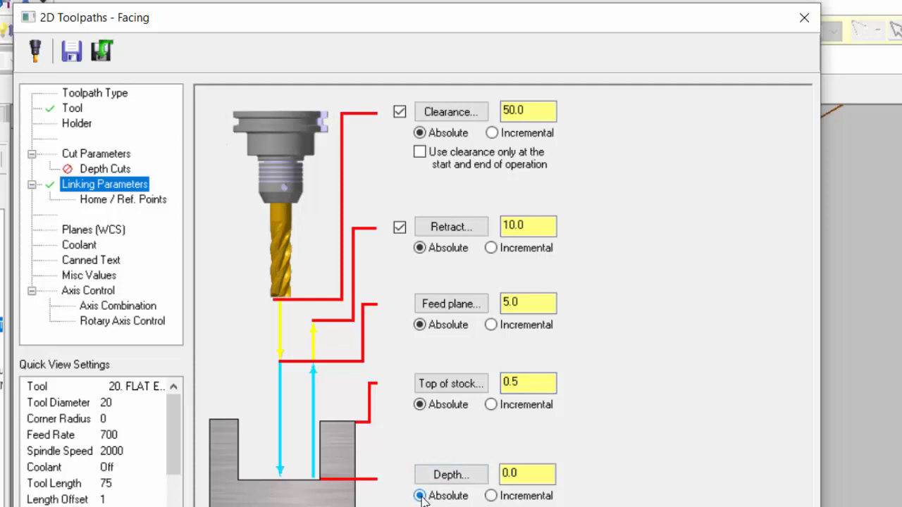
click(524, 476)
click(539, 383)
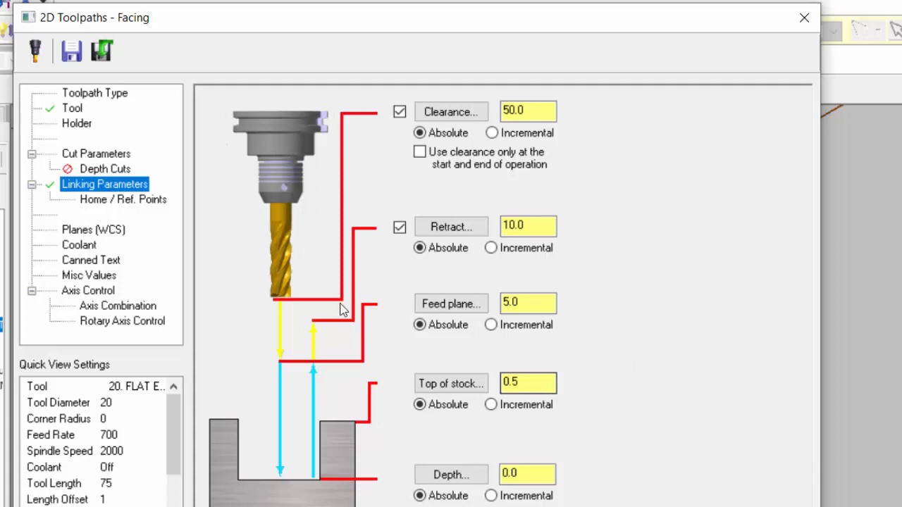
Turn on flood coolant and accept the facing toolpath parameters
click(97, 203)
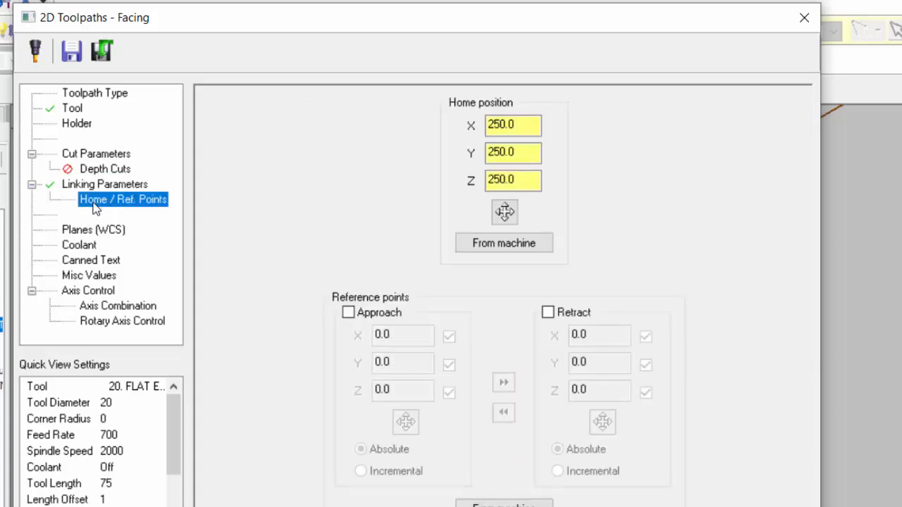
click(88, 231)
click(86, 245)
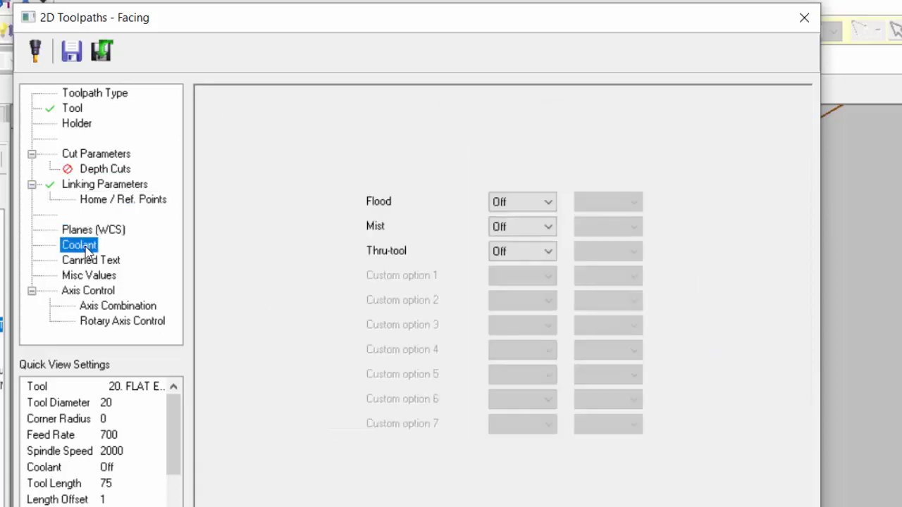
click(546, 202)
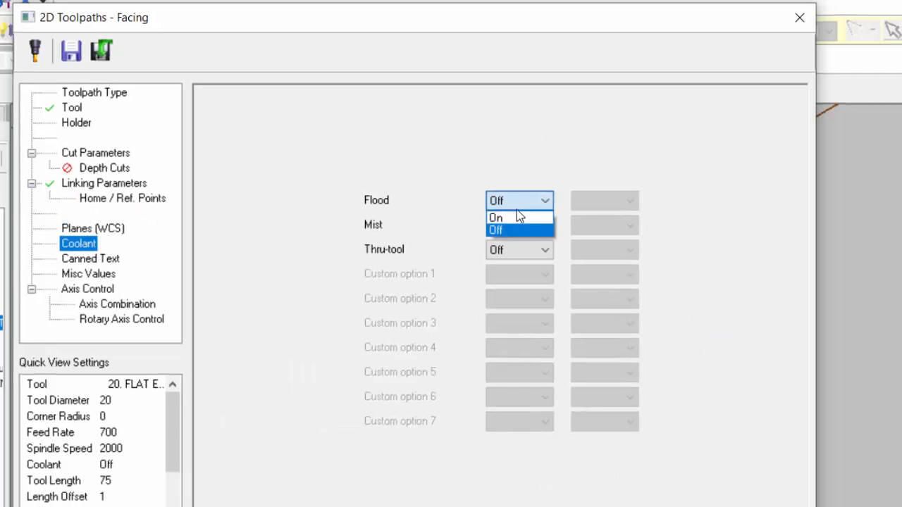
click(519, 217)
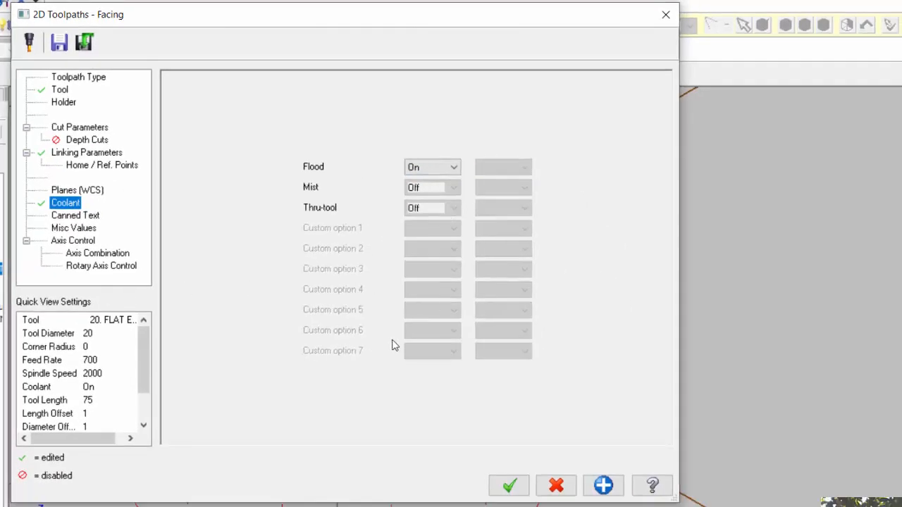
click(510, 486)
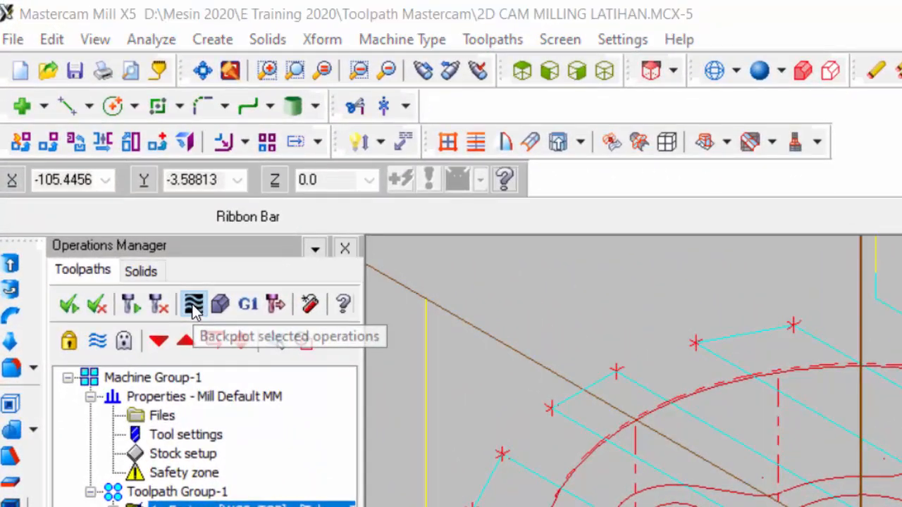
Backplot the facing operation in the top view with the tool shown, varying the playback speed, and close the backplot
click(193, 305)
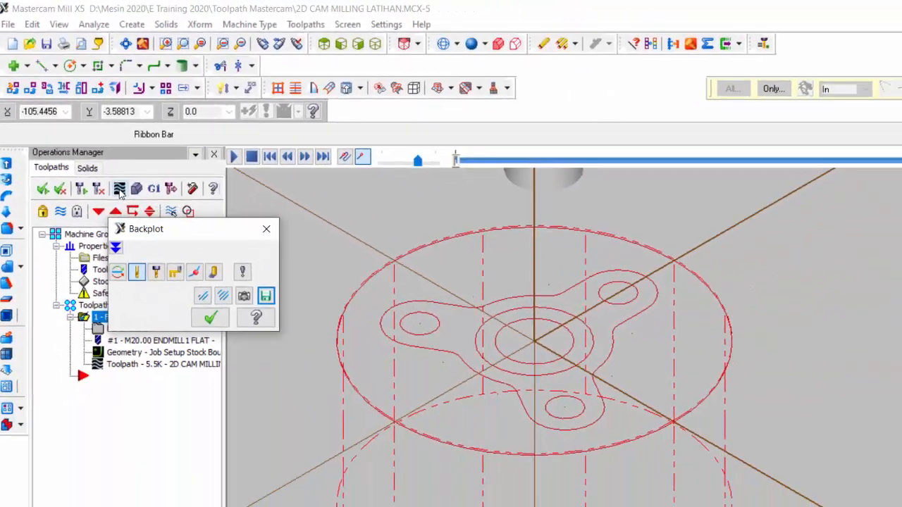
click(138, 274)
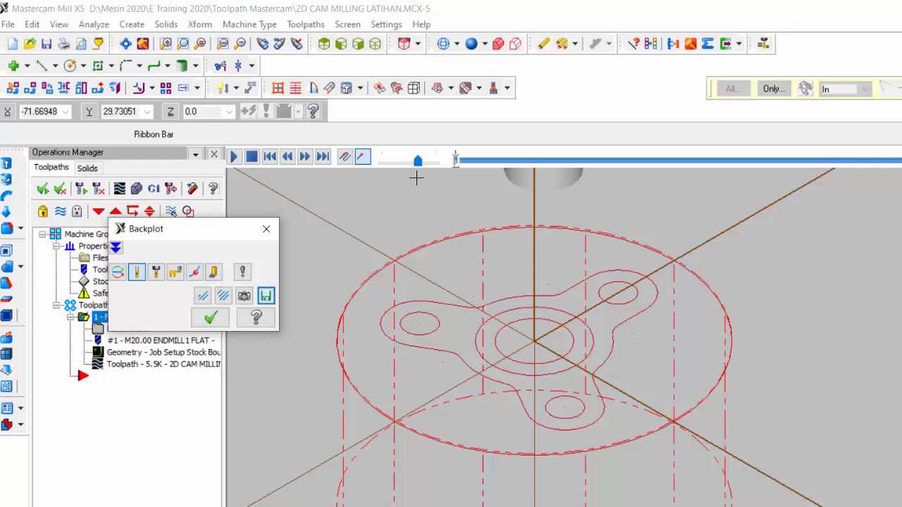
click(324, 44)
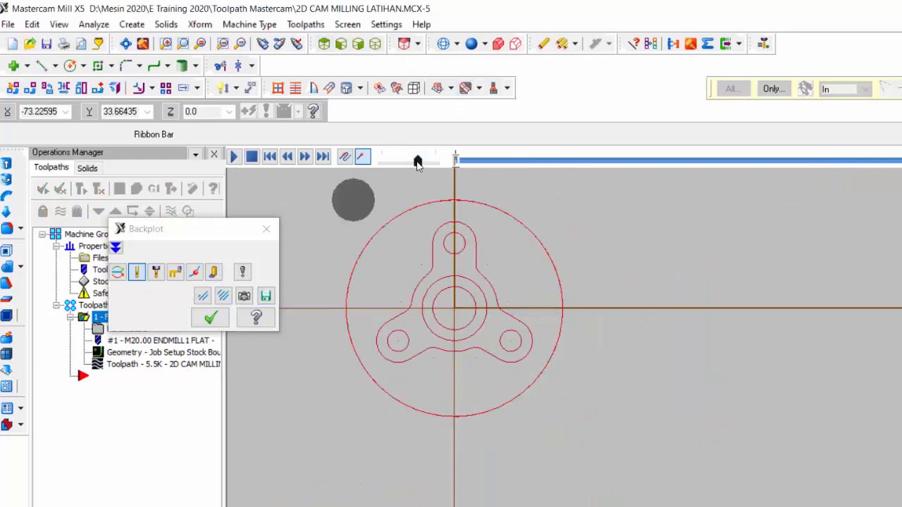
drag(417, 160, 389, 162)
click(235, 156)
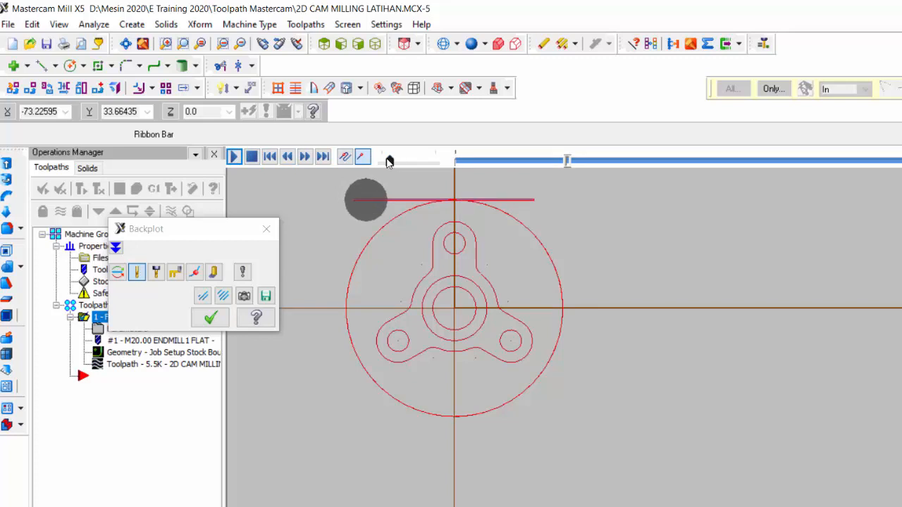
drag(388, 161, 413, 162)
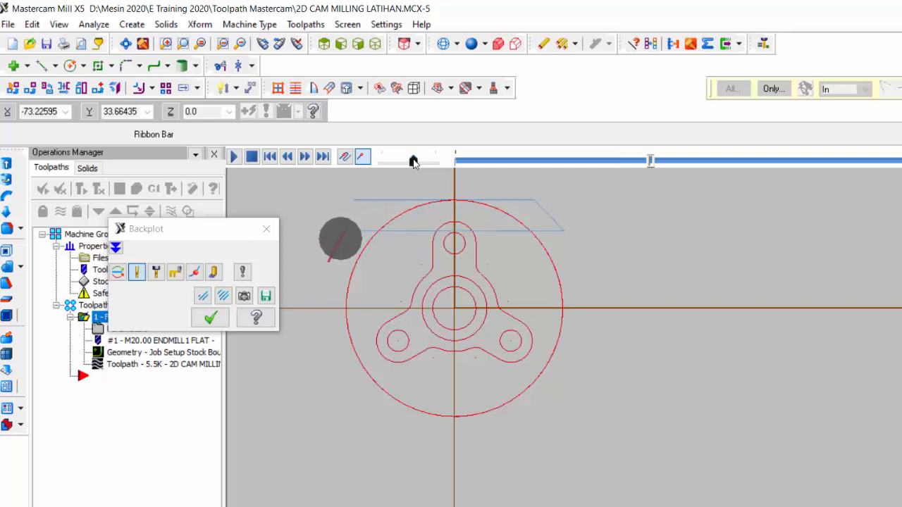
drag(414, 162, 428, 163)
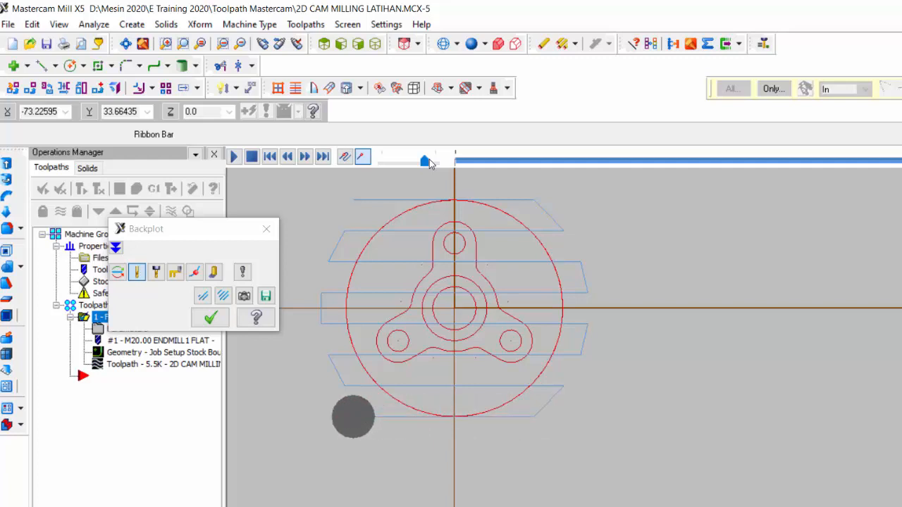
click(215, 321)
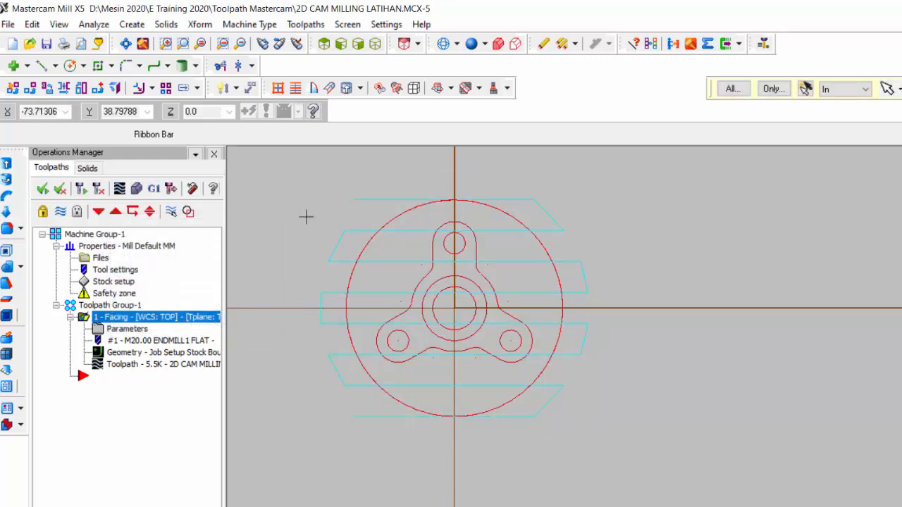
Run the solid verification of the facing operation in the isometric view and close it
click(374, 45)
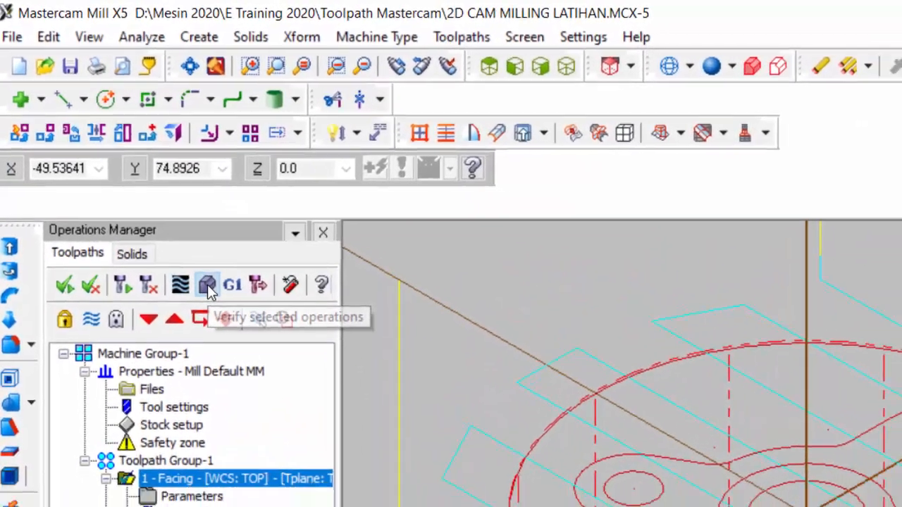
click(216, 298)
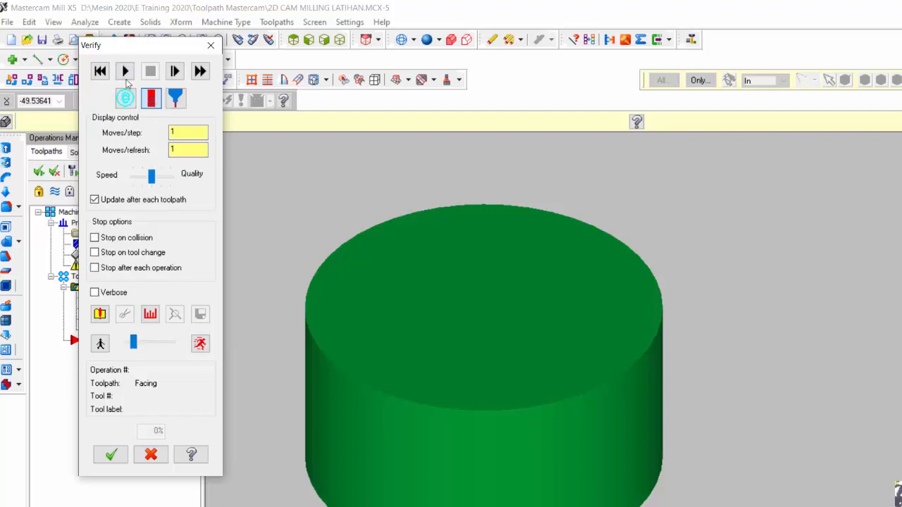
click(125, 71)
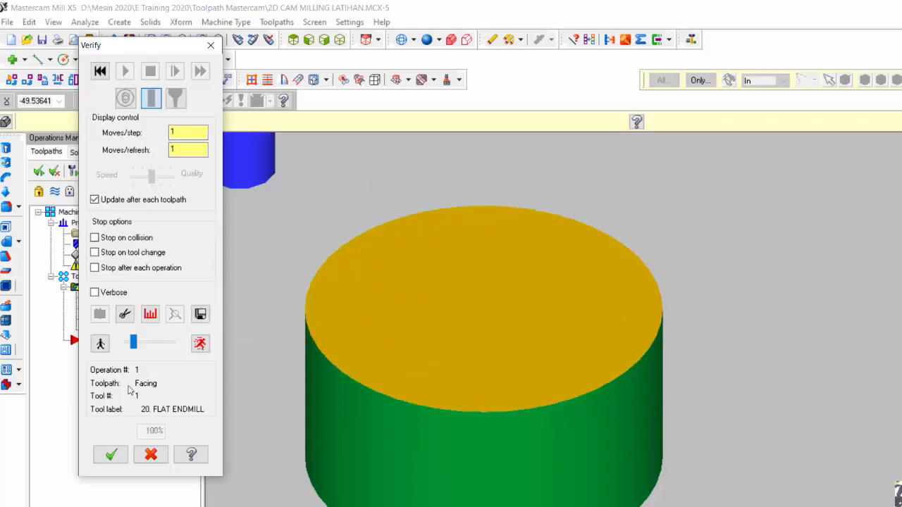
click(112, 455)
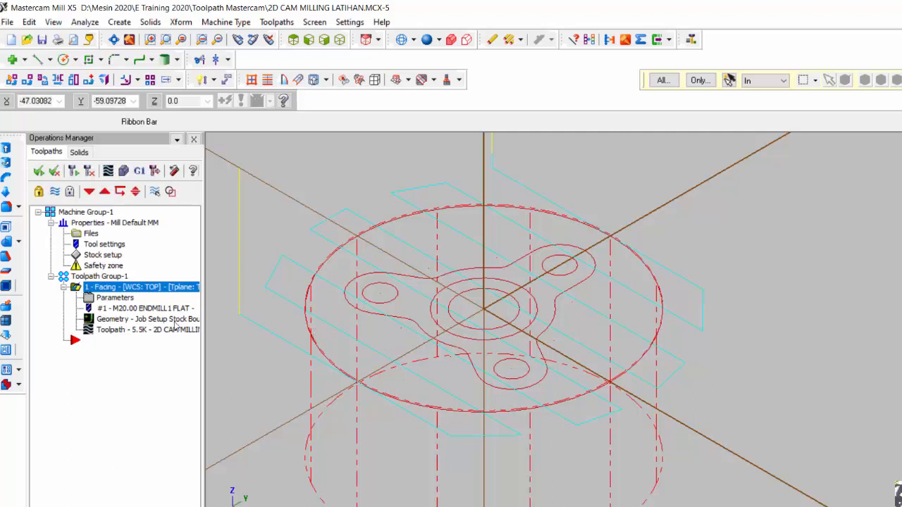
Set the facing operation's across overlap to 60% in the cut parameters and regenerate its toolpath
click(113, 299)
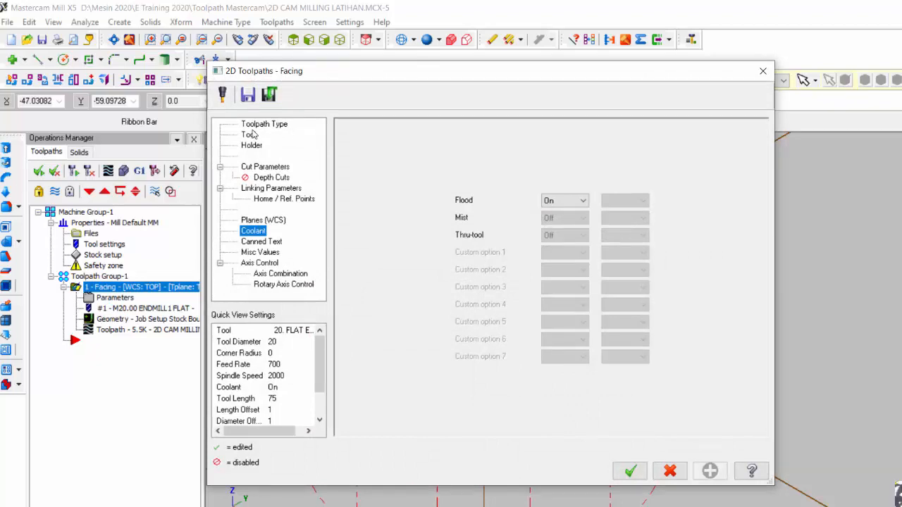
click(265, 167)
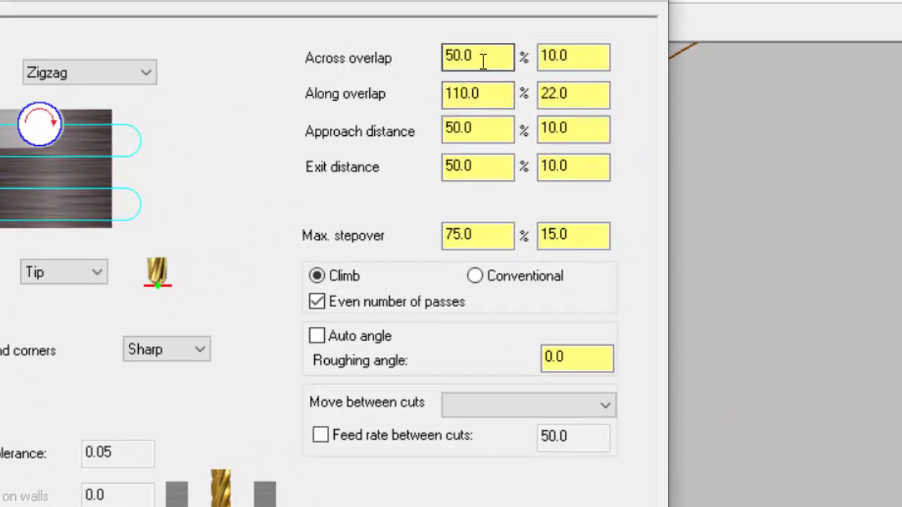
drag(484, 59, 423, 56)
text(60)
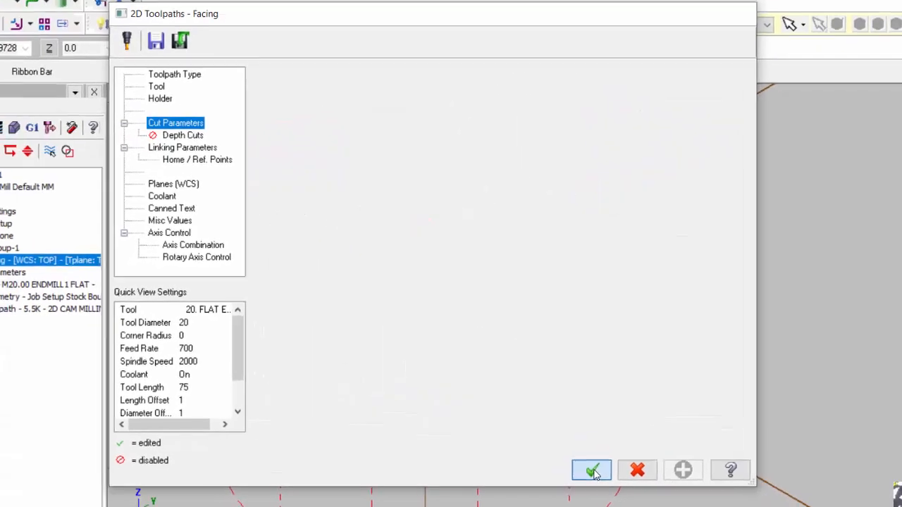
click(560, 462)
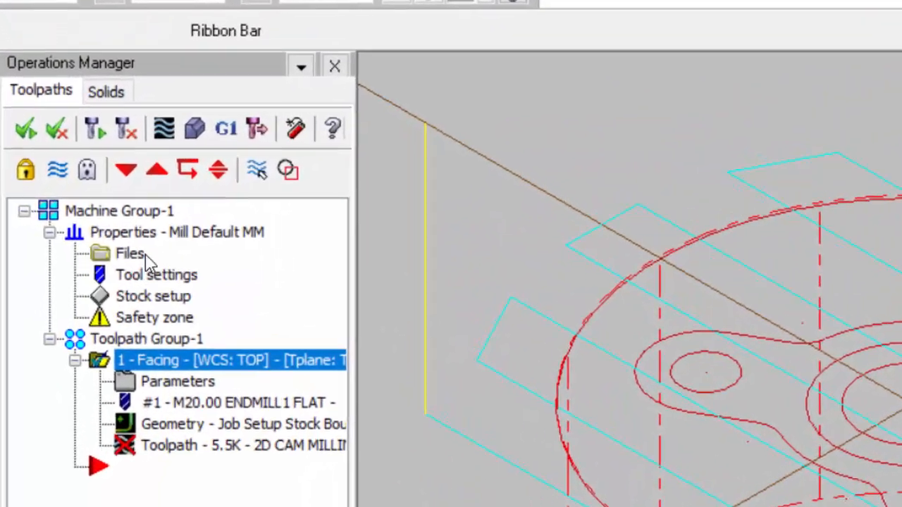
click(97, 117)
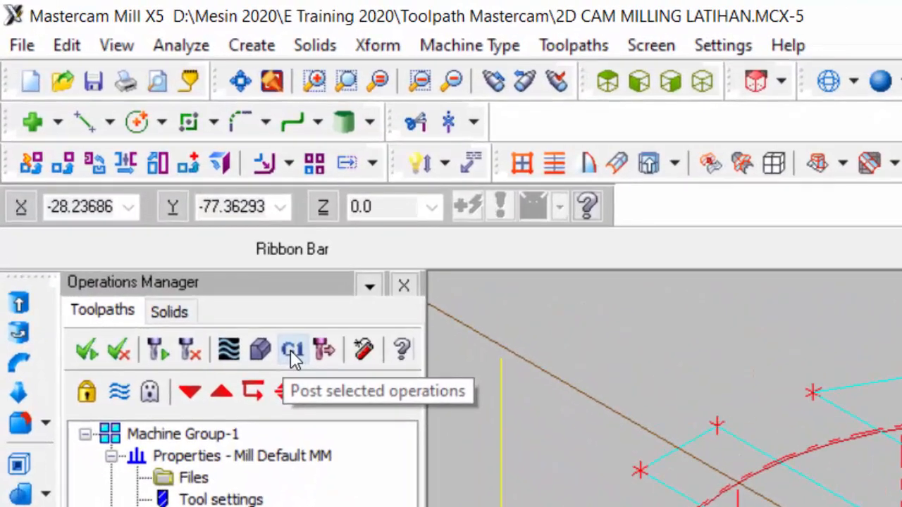
Post the facing operation to an NC file and name the file FACING
click(291, 350)
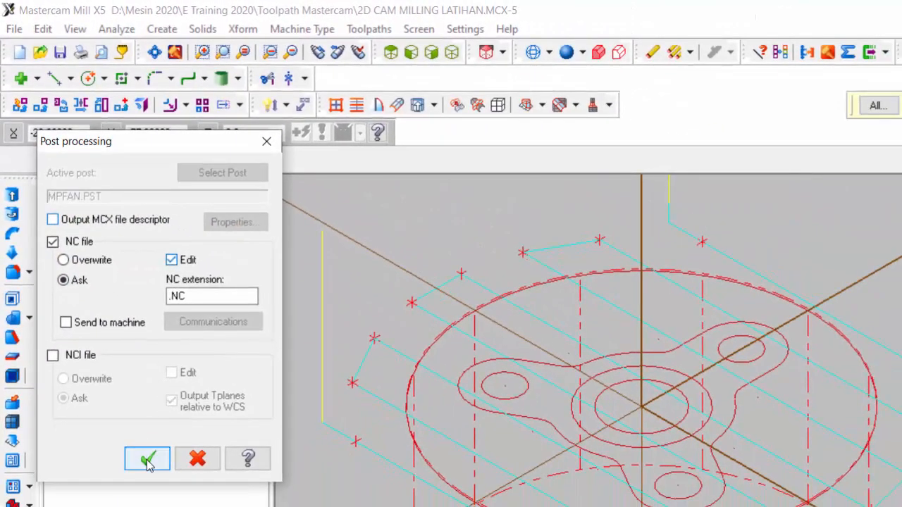
click(148, 459)
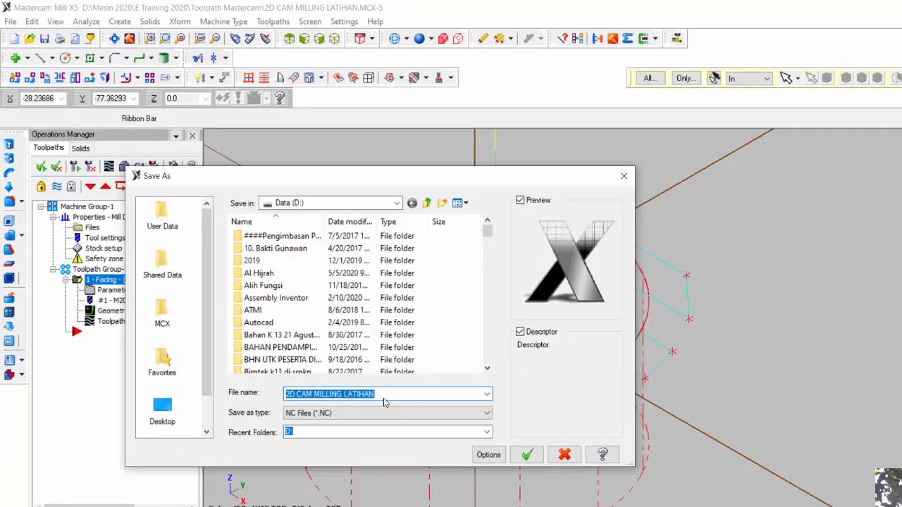
key(BackSpace)
text(Facing)
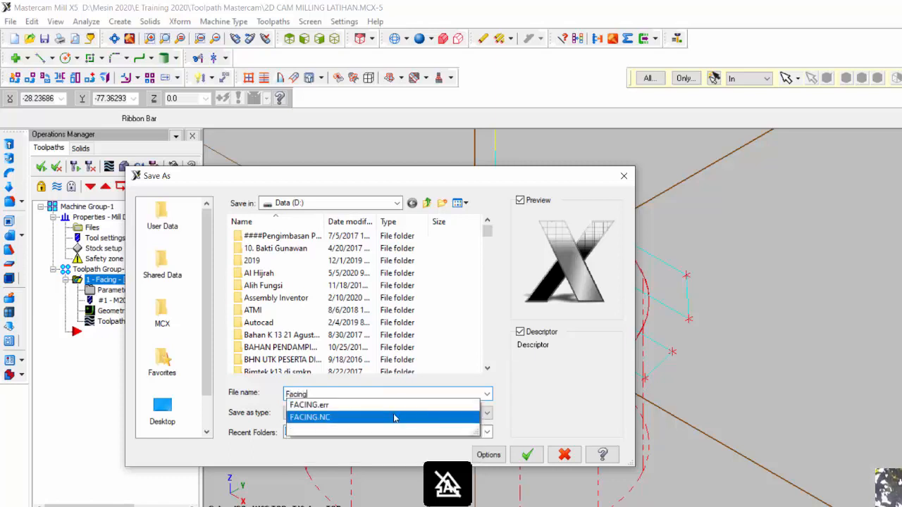
click(364, 415)
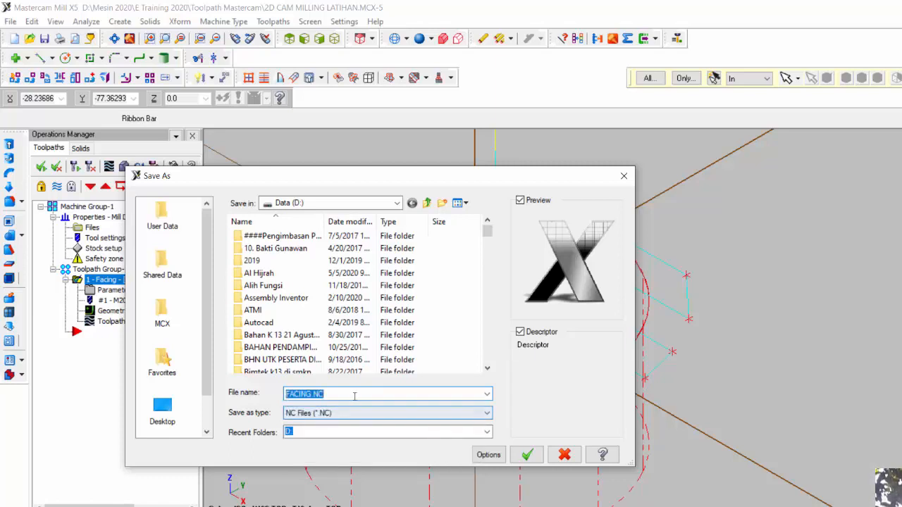
click(354, 394)
key(BackSpace)
key(BackSpace)
key(BackSpace)
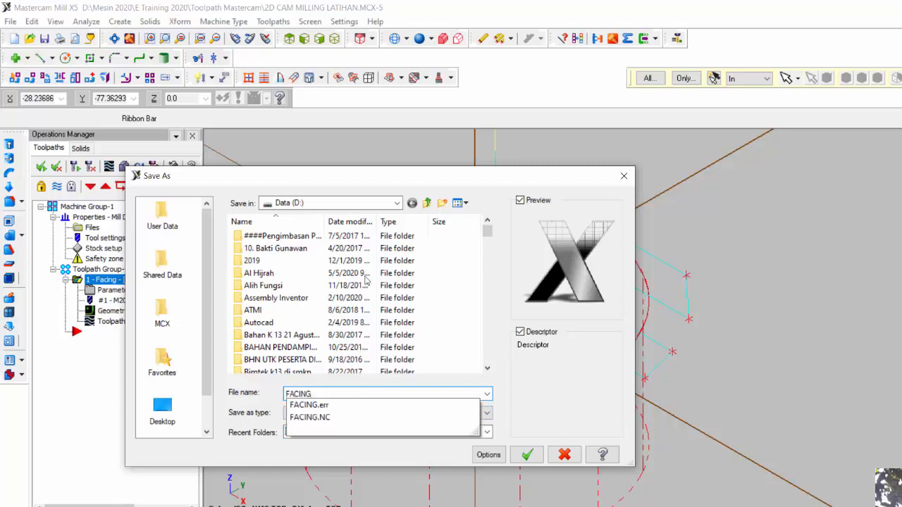
Save the NC file to the Data (D:) drive, replacing the existing FACING.NC
click(346, 205)
click(346, 209)
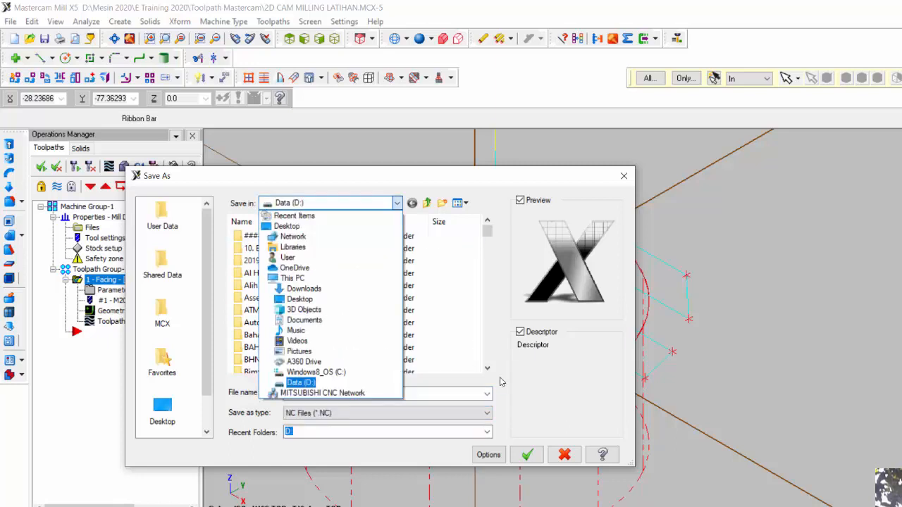
click(316, 384)
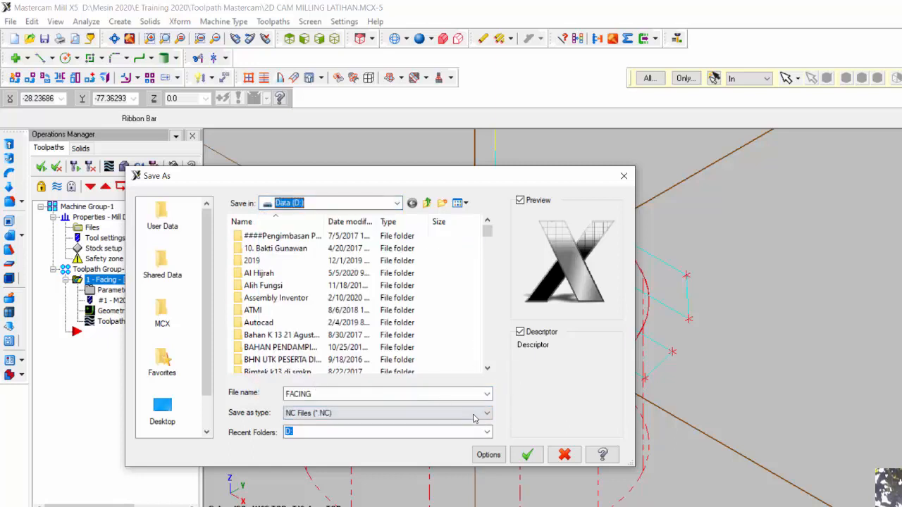
click(528, 456)
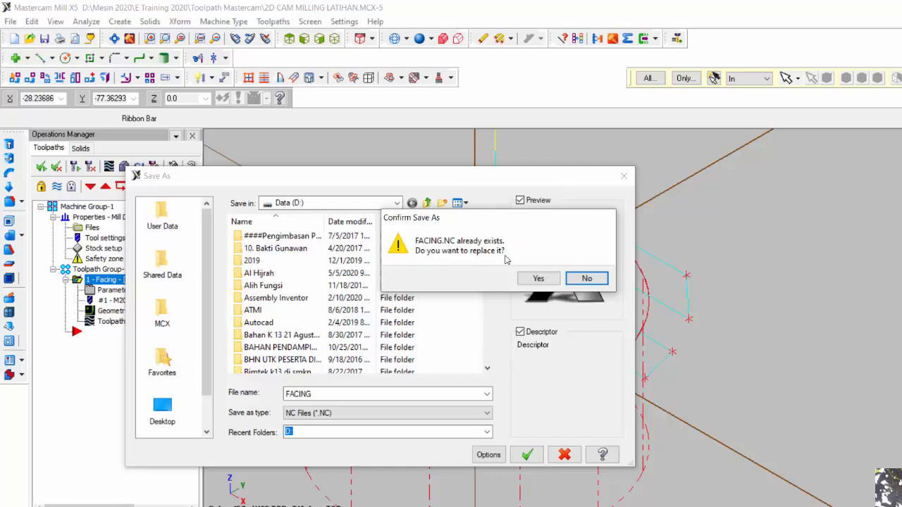
click(529, 278)
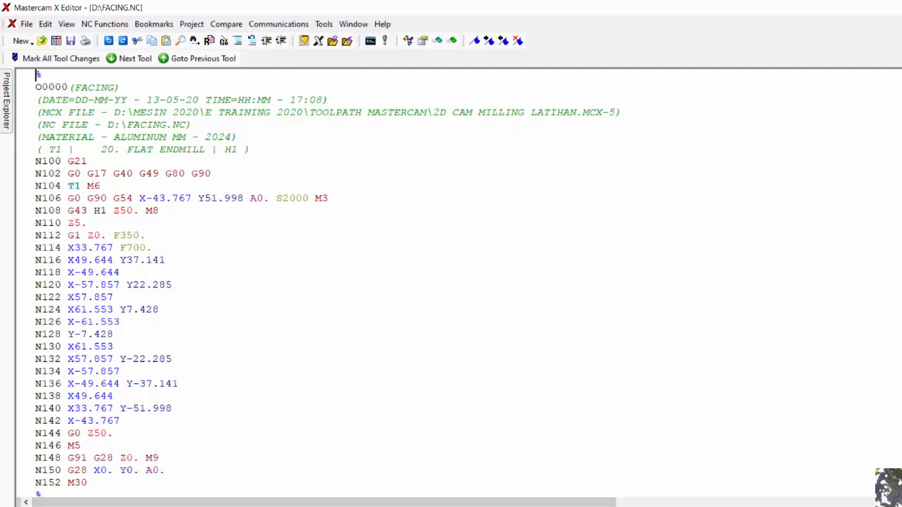
key(alt+Tab)
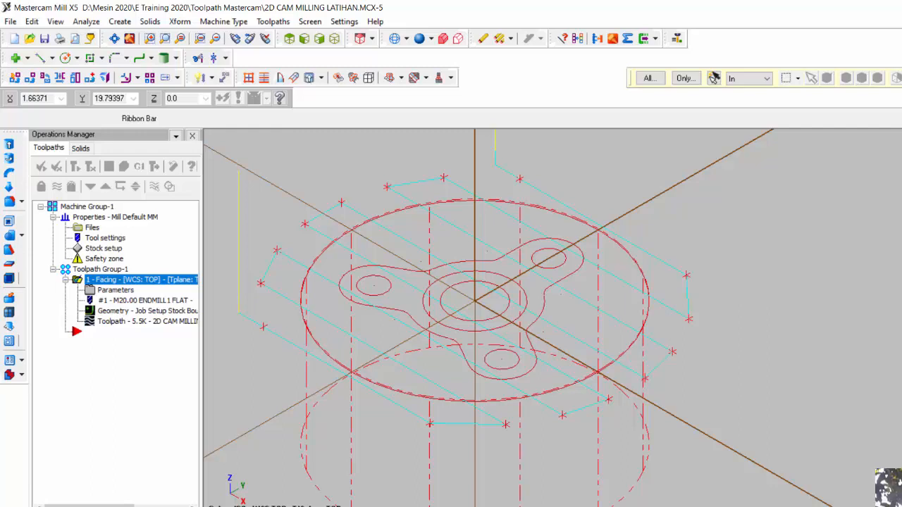
mouse_move(562, 506)
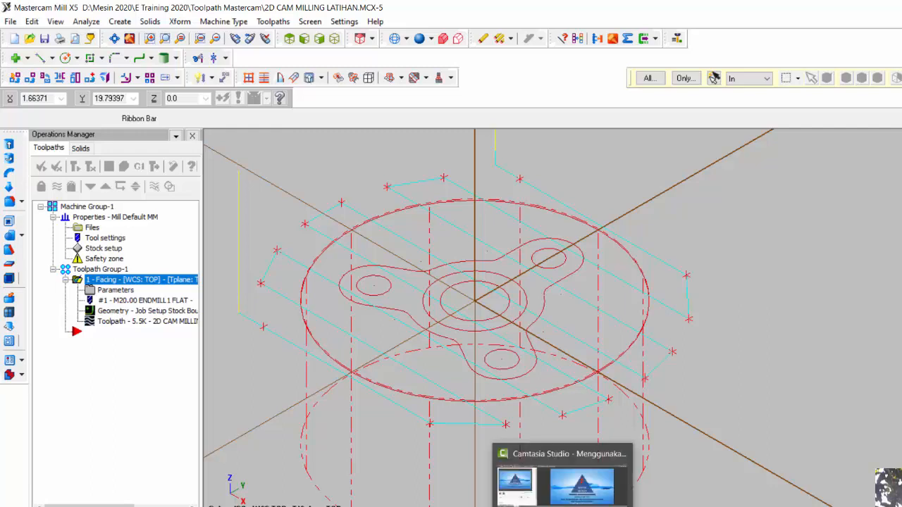